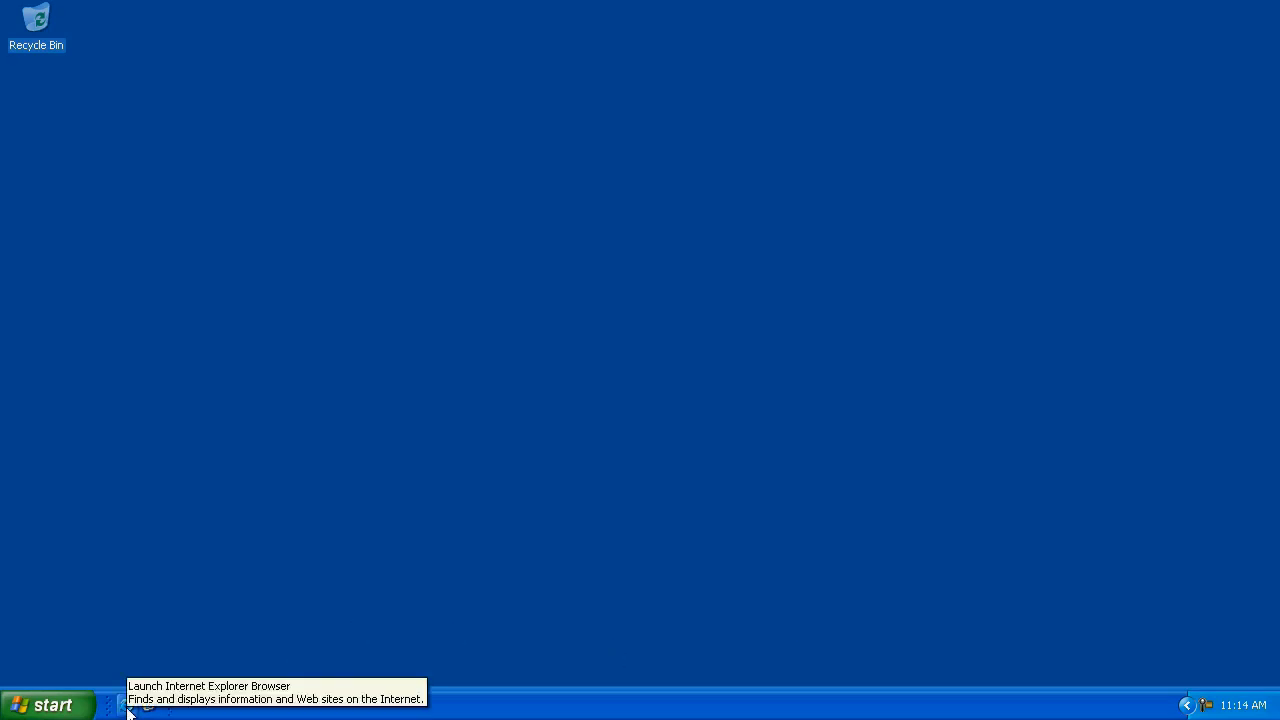
# Open craftedge.com in Internet Explorer and go to the site's Downloads page
pyautogui.click(126, 706)
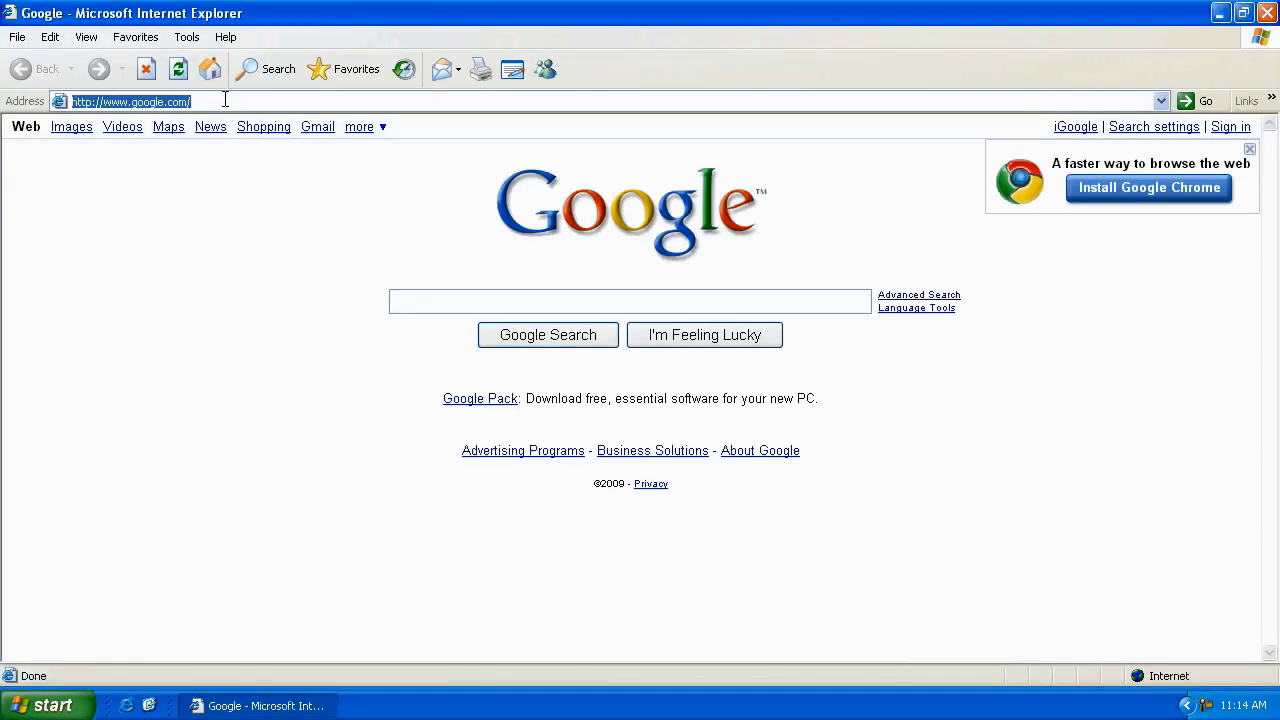
pyautogui.write('crafte')
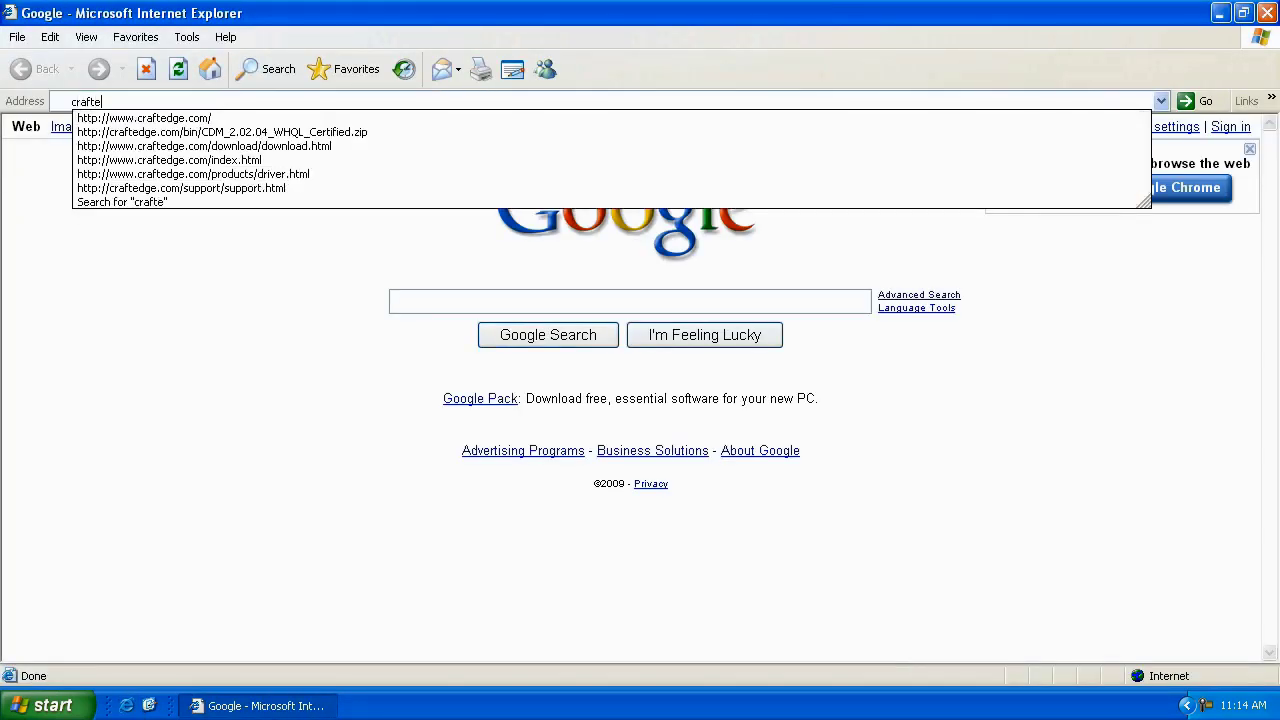
pyautogui.write('dge.com')
pyautogui.press('Return')
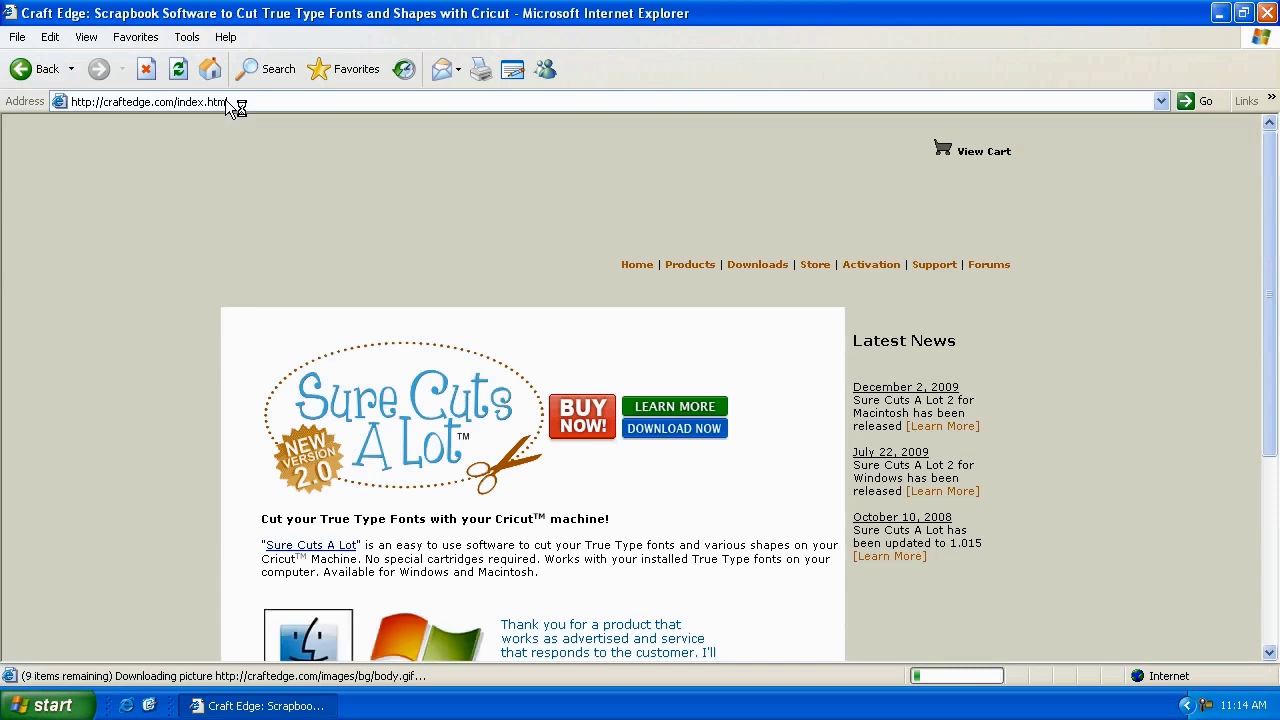
pyautogui.click(757, 270)
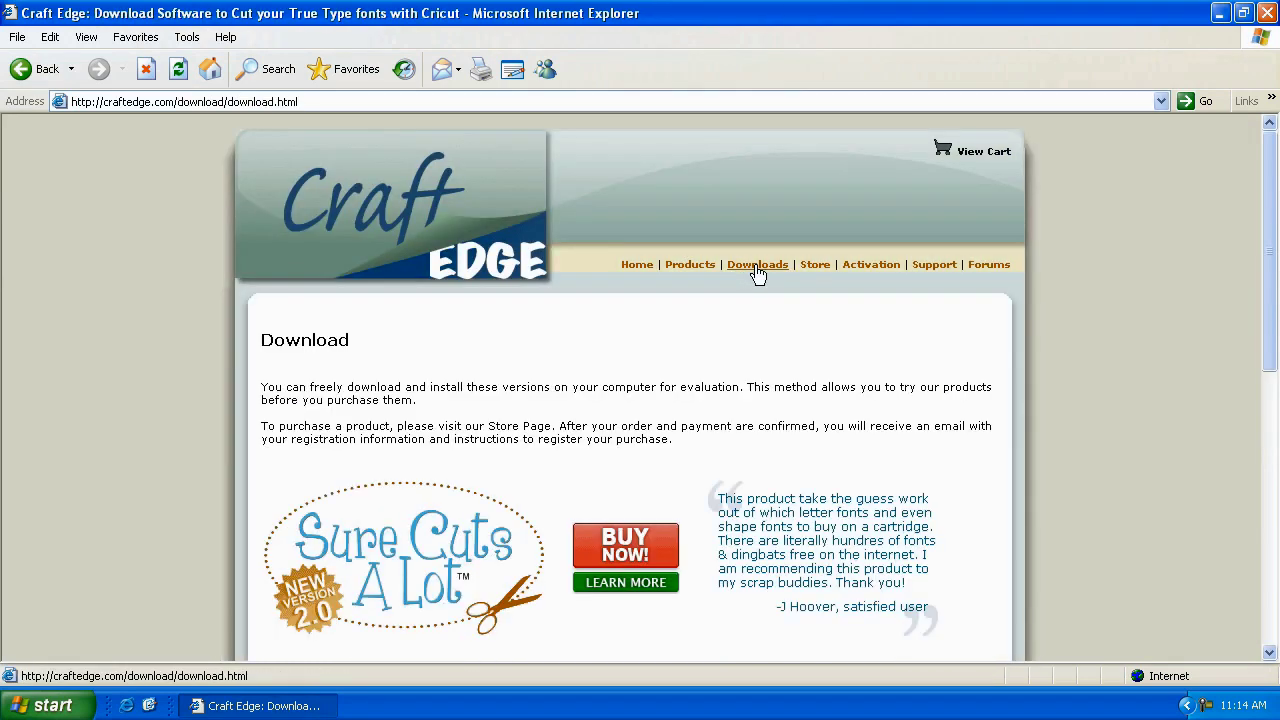
# Open the Windows USB driver page from the download notes and start the driver download offered in its step 6
pyautogui.scroll(-10, 840, 345)
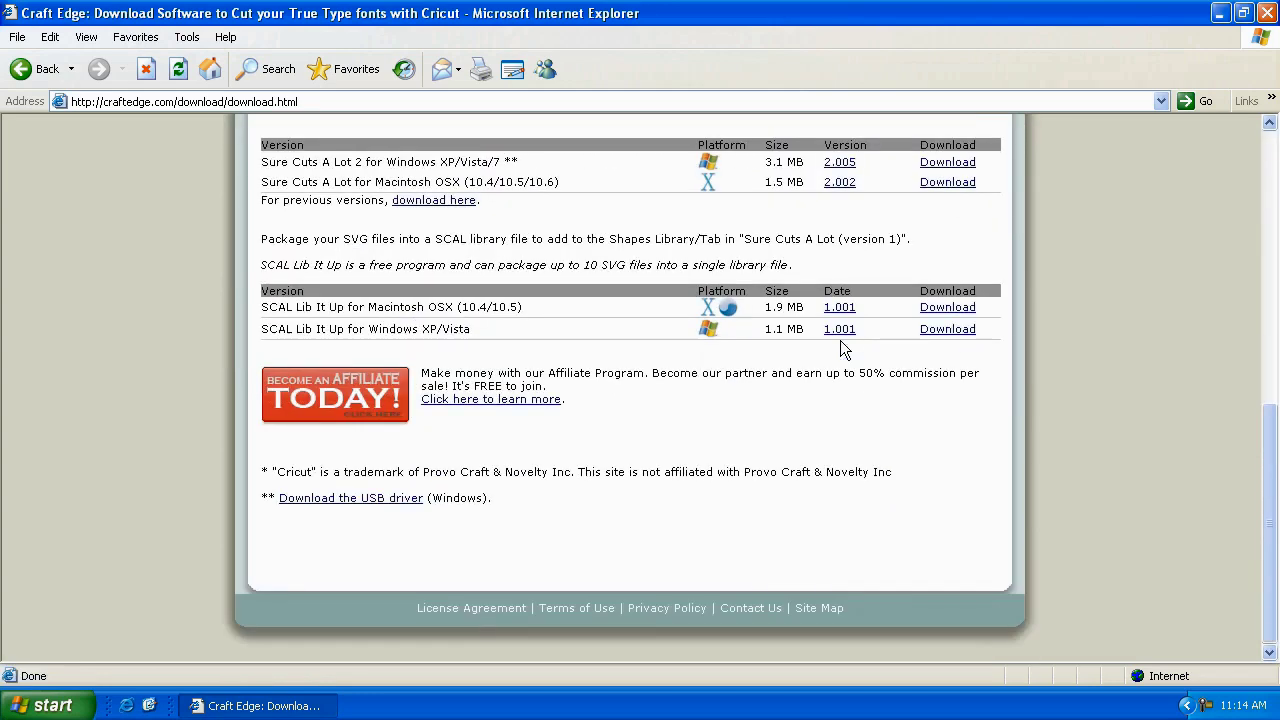
pyautogui.click(340, 499)
pyautogui.scroll(-3, 1270, 285)
pyautogui.moveTo(1270, 285); pyautogui.dragTo(1270, 500)
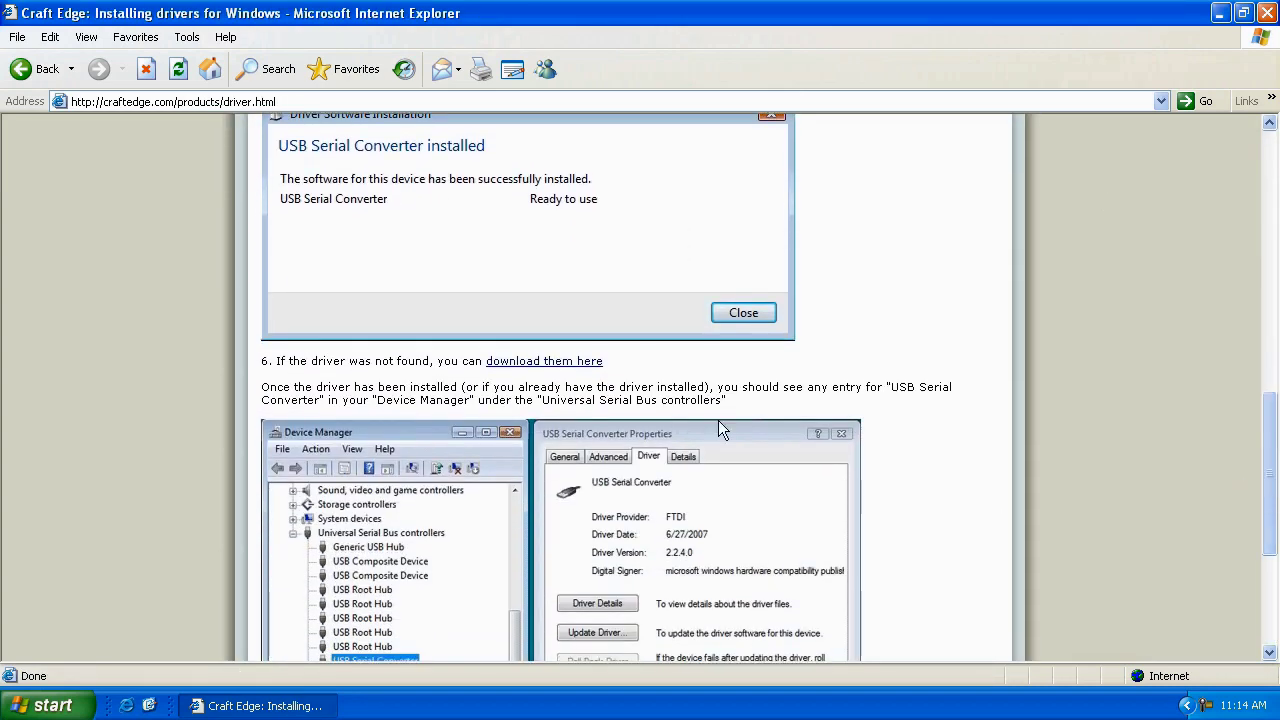
pyautogui.click(543, 364)
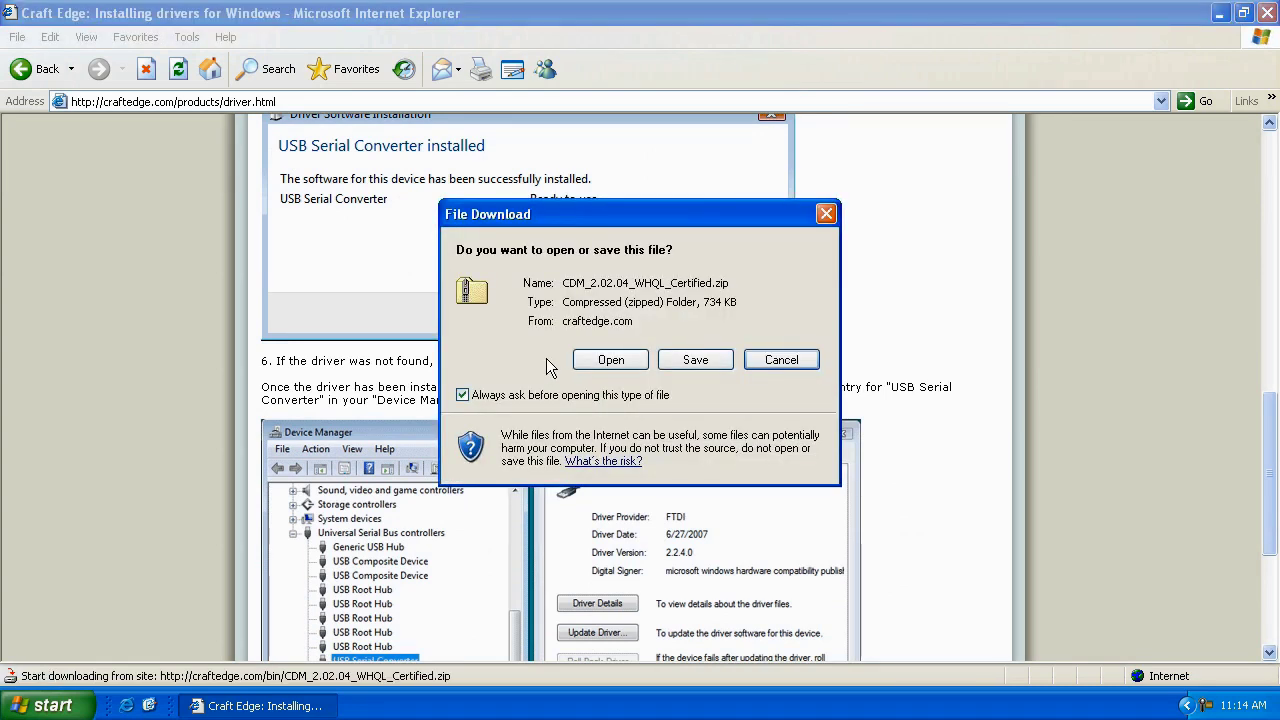
# Save CDM_2.02.04_WHQL_Certified.zip to the Desktop, then close the completed download and the browser
pyautogui.click(699, 363)
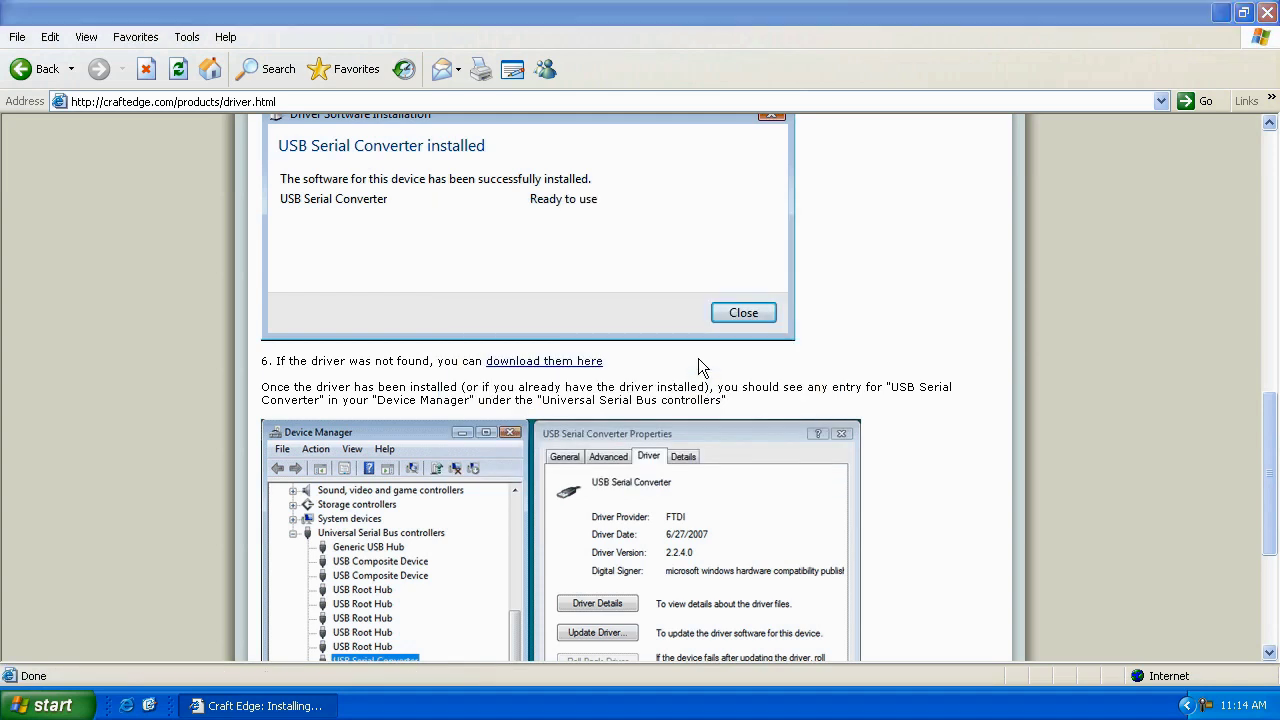
pyautogui.moveTo(700, 256); pyautogui.dragTo(682, 200)
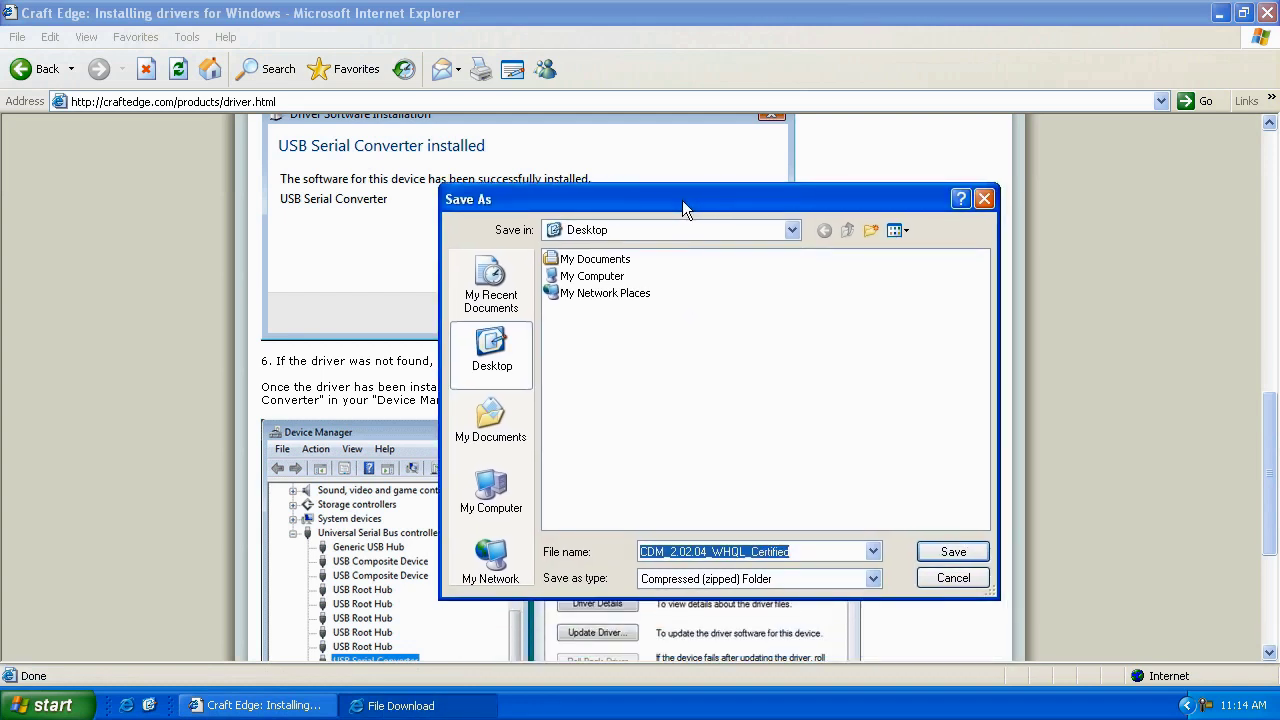
pyautogui.click(505, 370)
pyautogui.click(955, 552)
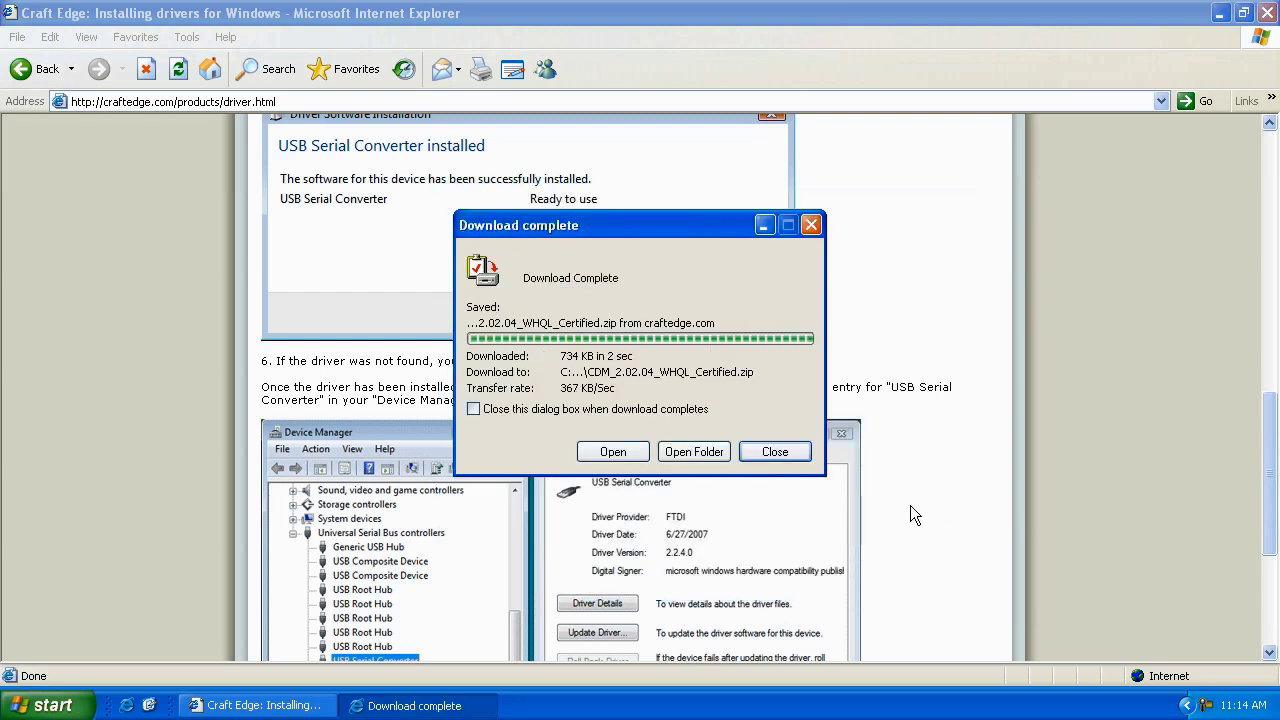
pyautogui.click(773, 453)
pyautogui.click(1268, 14)
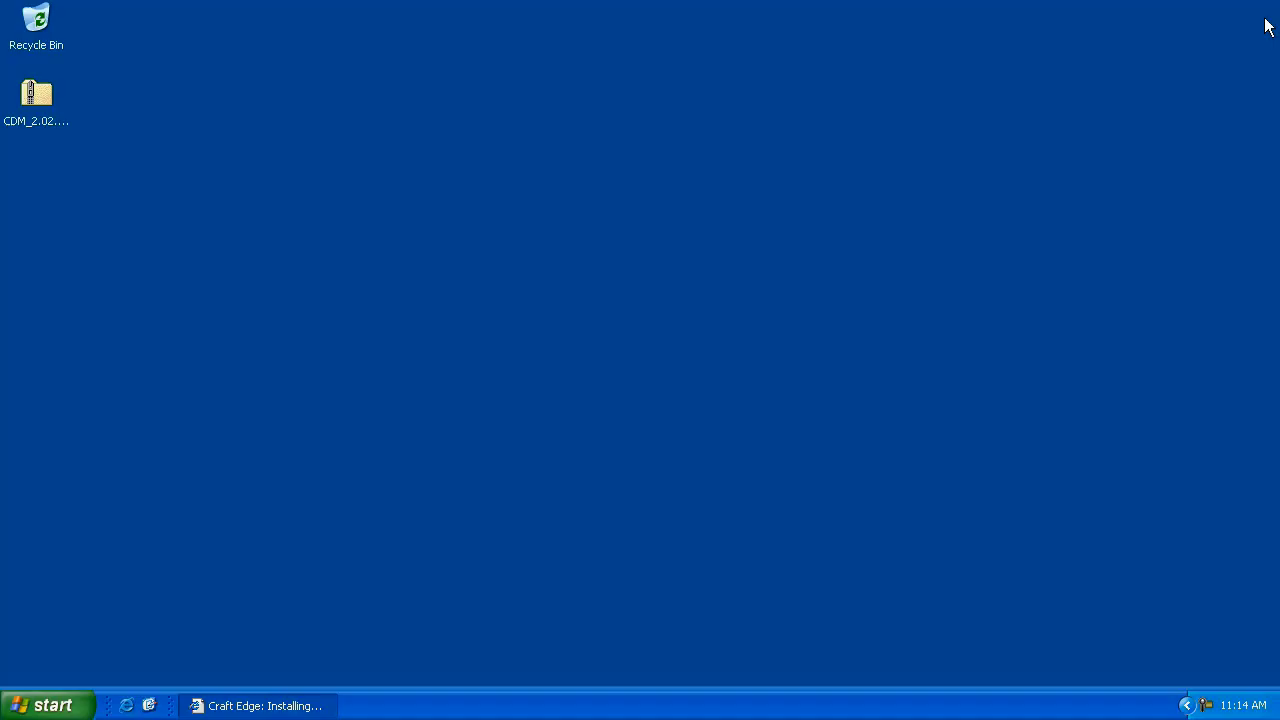
# Extract all files from the CDM_2.02.04_WHQL_Certified archive to the suggested Desktop folder and show the extracted files
pyautogui.click(42, 97)
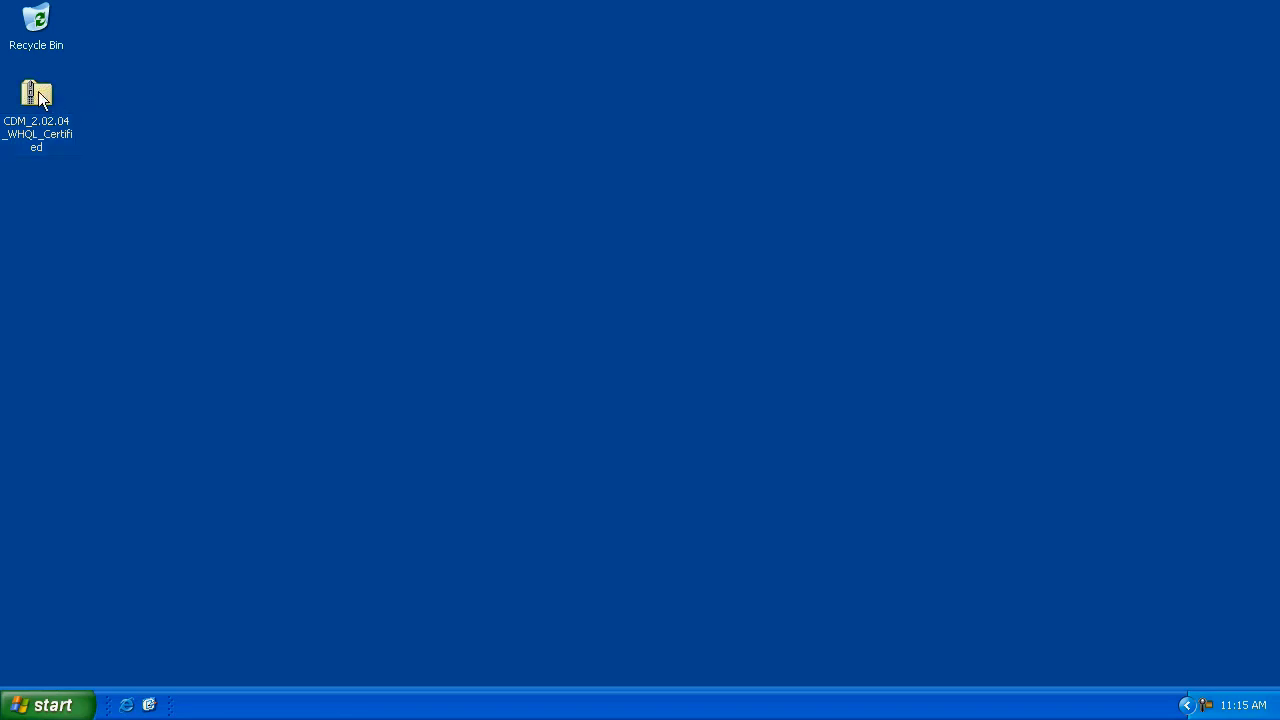
pyautogui.doubleClick(32, 92)
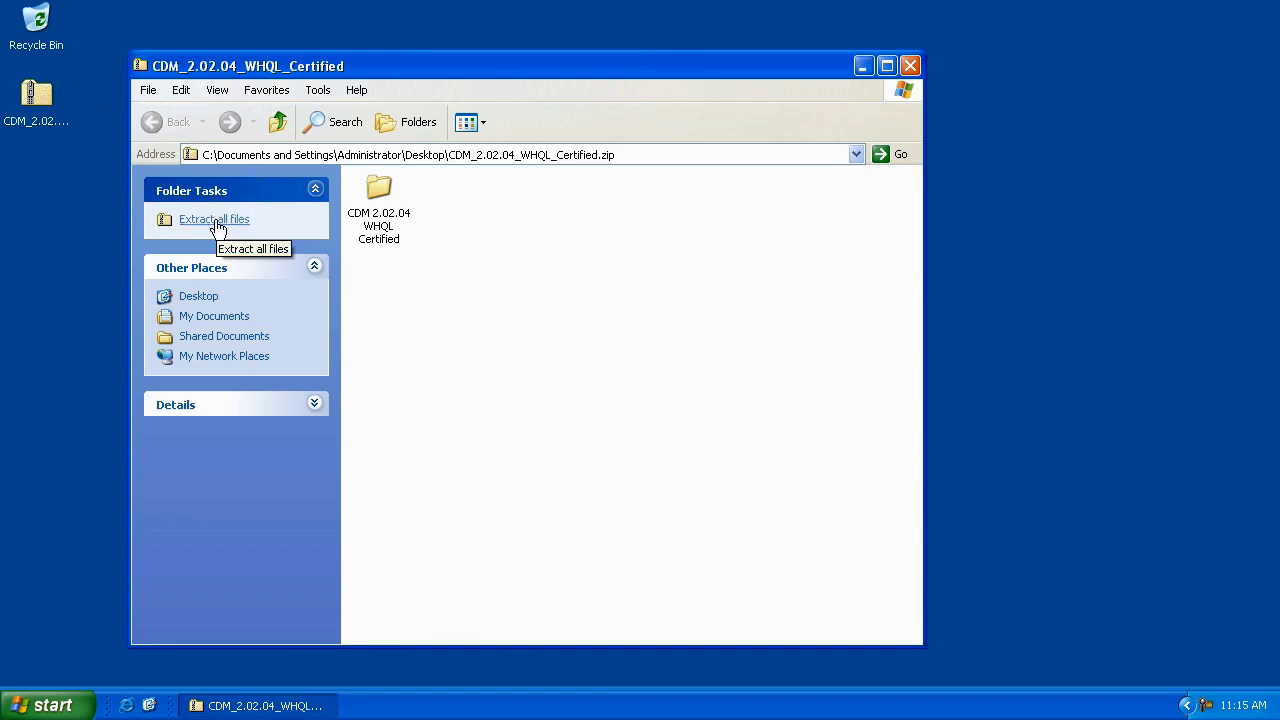
pyautogui.click(217, 227)
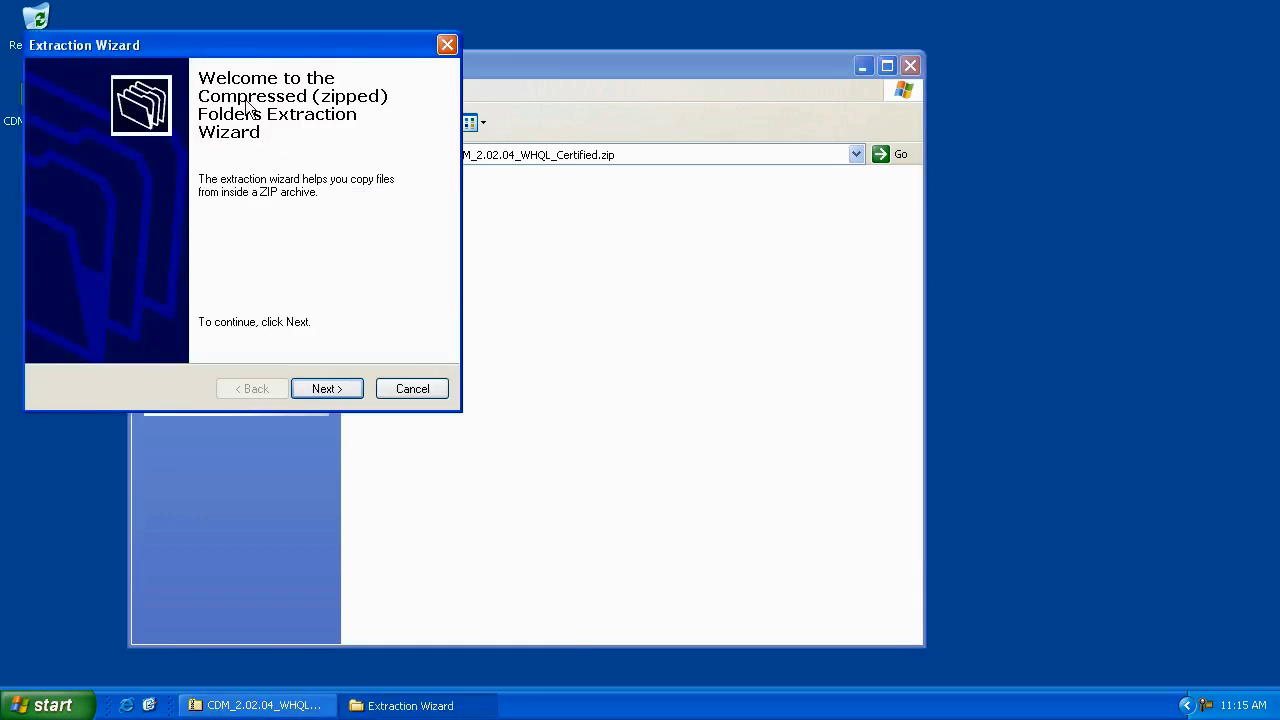
pyautogui.moveTo(262, 48); pyautogui.dragTo(578, 192)
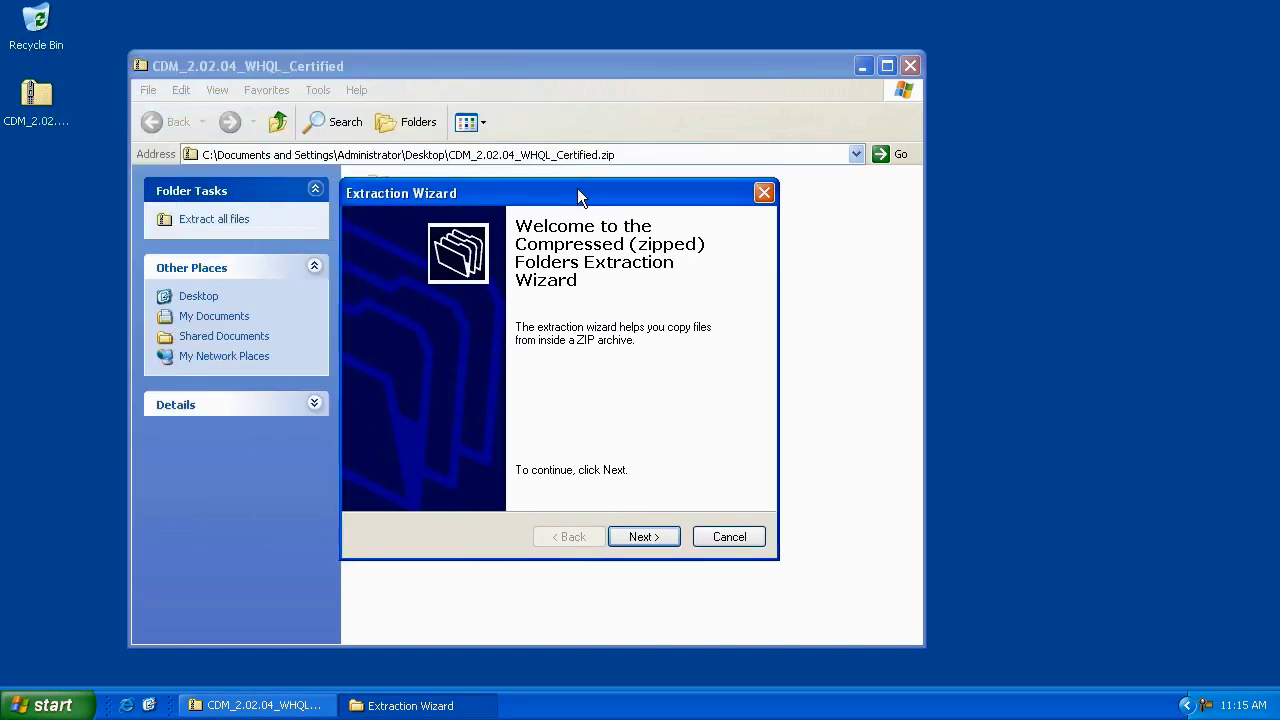
pyautogui.click(644, 538)
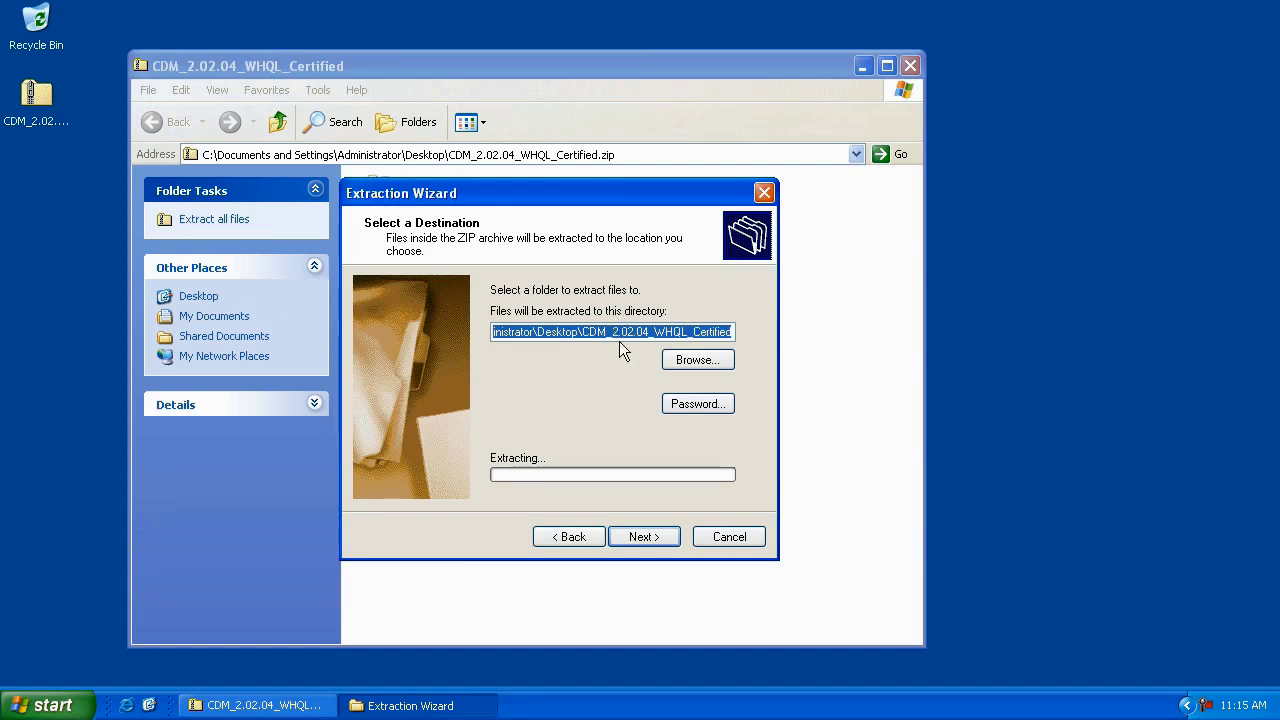
pyautogui.click(642, 537)
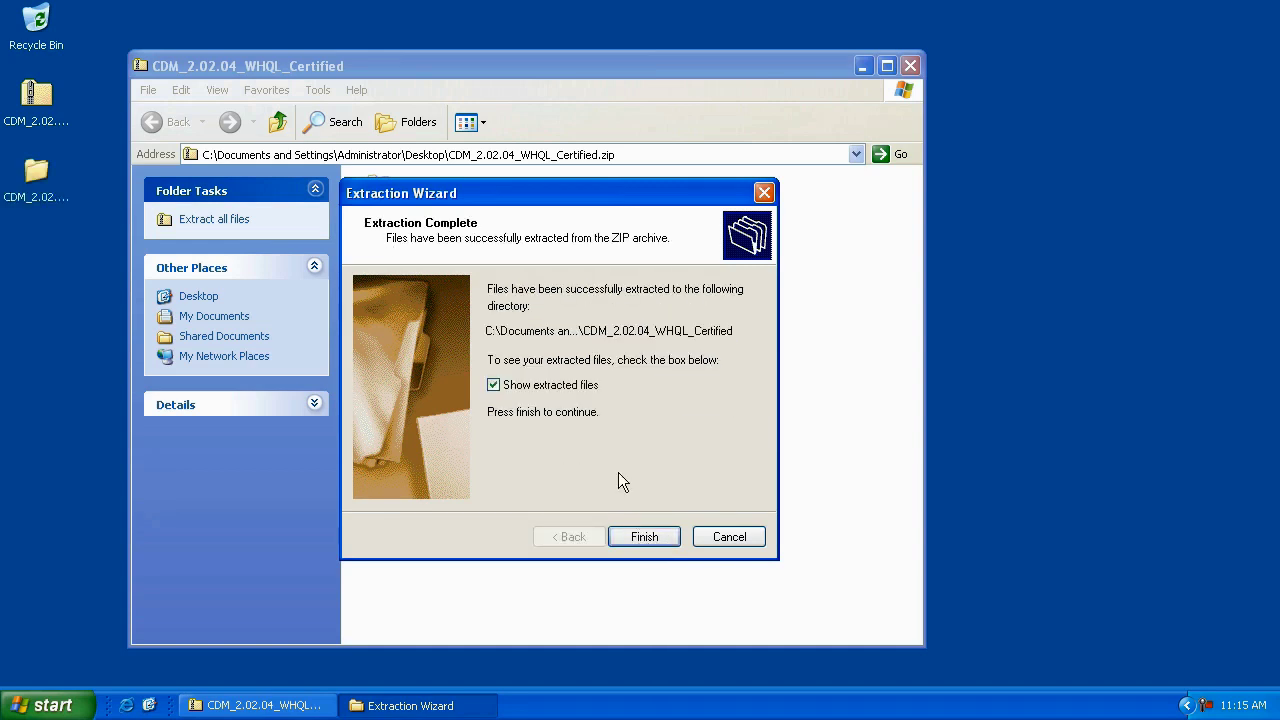
pyautogui.click(641, 537)
# Close the extracted folder's window and the zip archive's window
pyautogui.moveTo(586, 98); pyautogui.dragTo(609, 54)
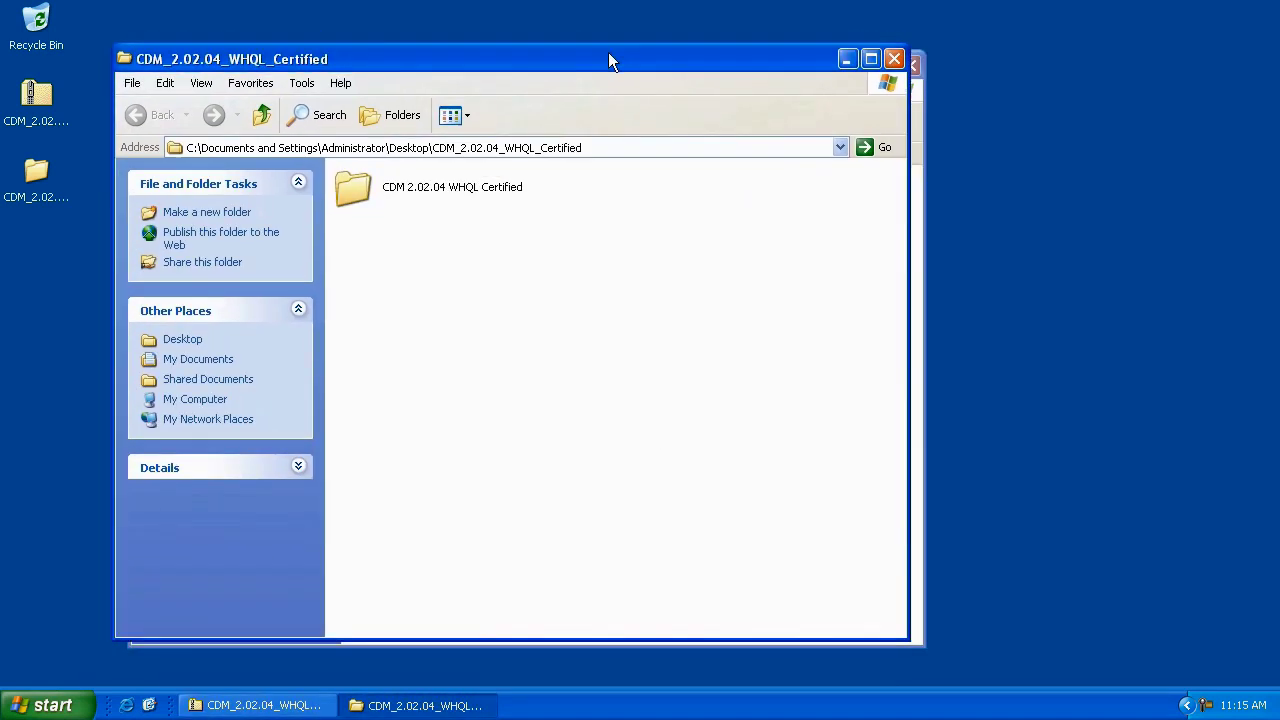
pyautogui.click(895, 60)
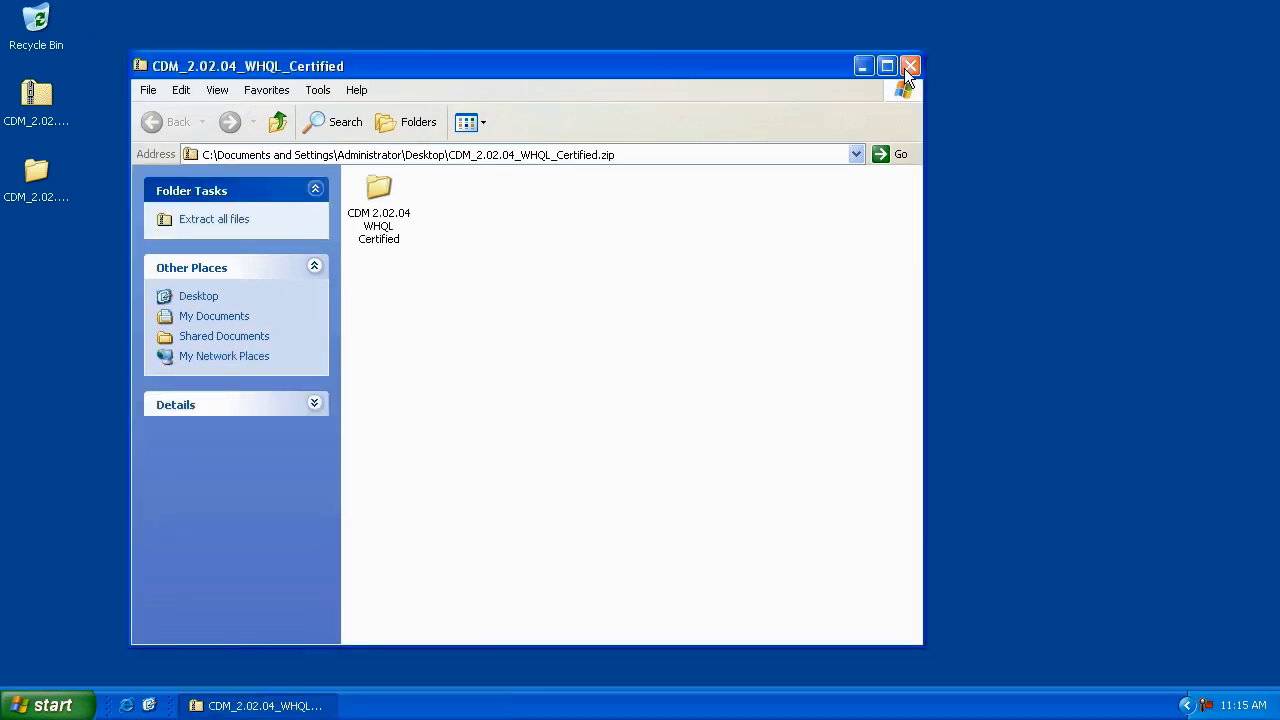
pyautogui.click(909, 68)
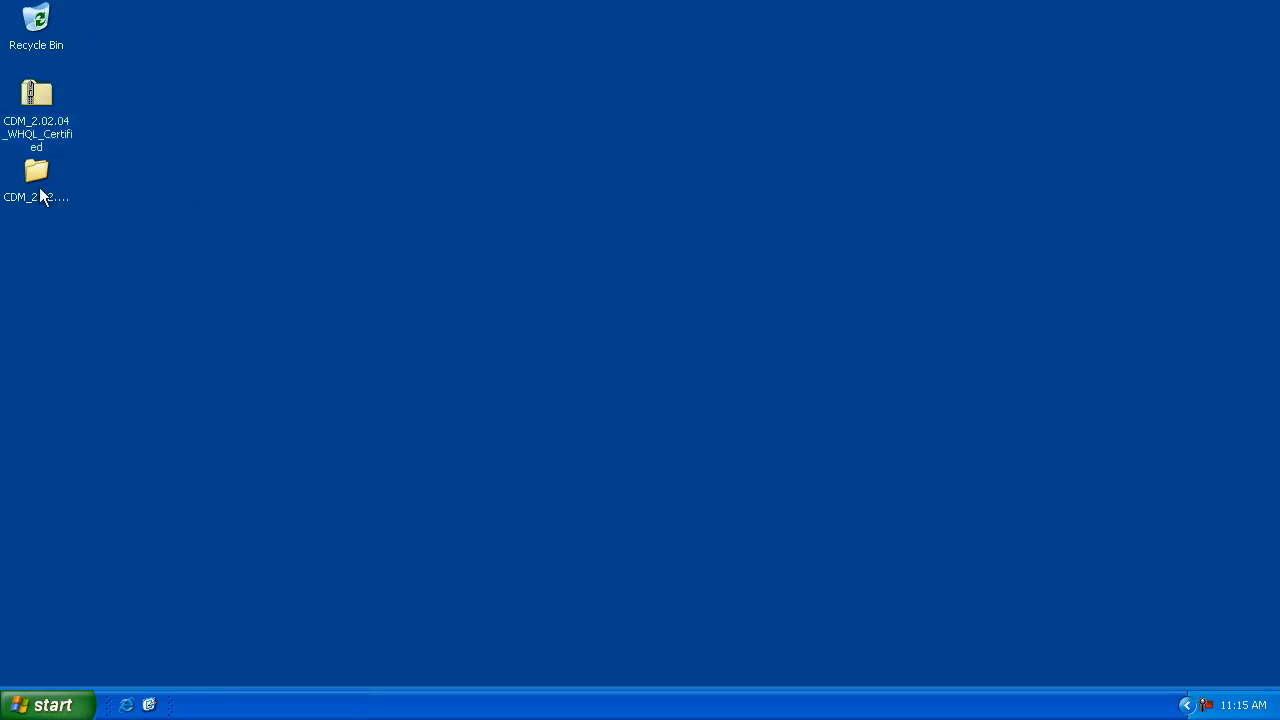
# Delete the CDM_2.02.04_WHQL_Certified zip archive and move the extracted folder up below the Recycle Bin
pyautogui.moveTo(40, 183)
pyautogui.mouseDown()
pyautogui.moveTo(40, 95)
pyautogui.moveTo(40, 195)
pyautogui.moveTo(40, 95)
pyautogui.moveTo(36, 178)
pyautogui.mouseUp()
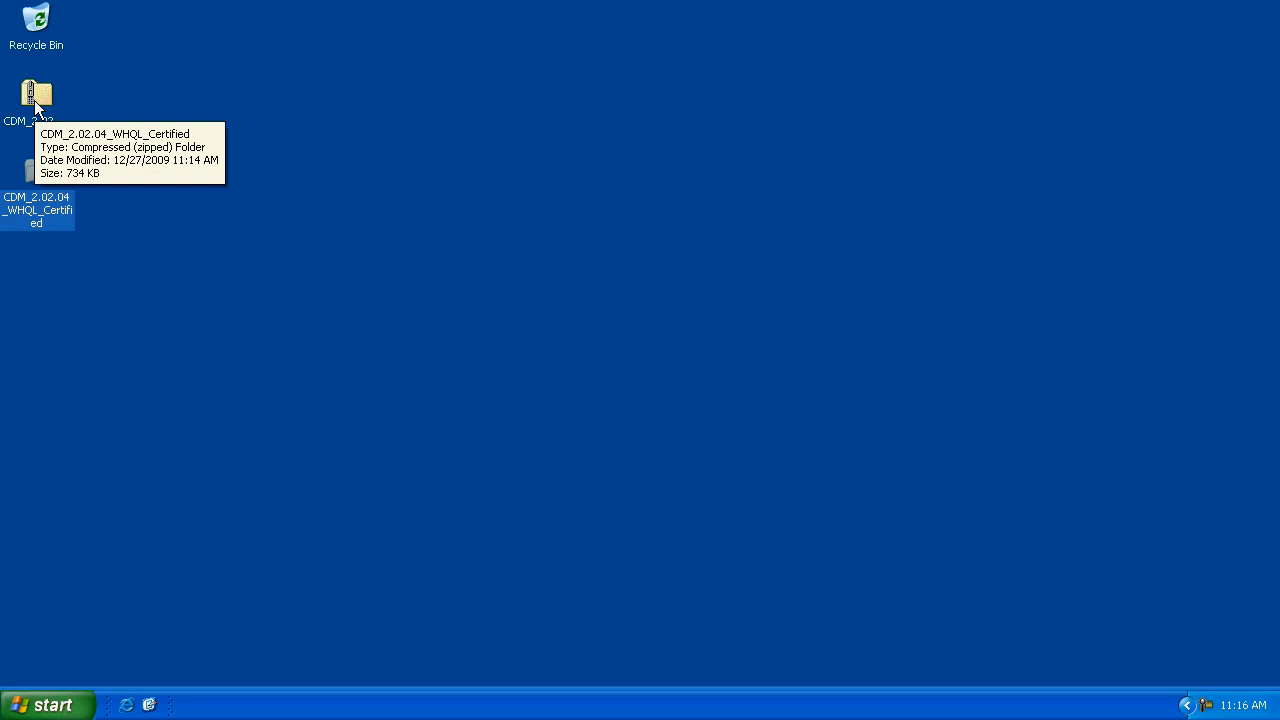
pyautogui.click(36, 97)
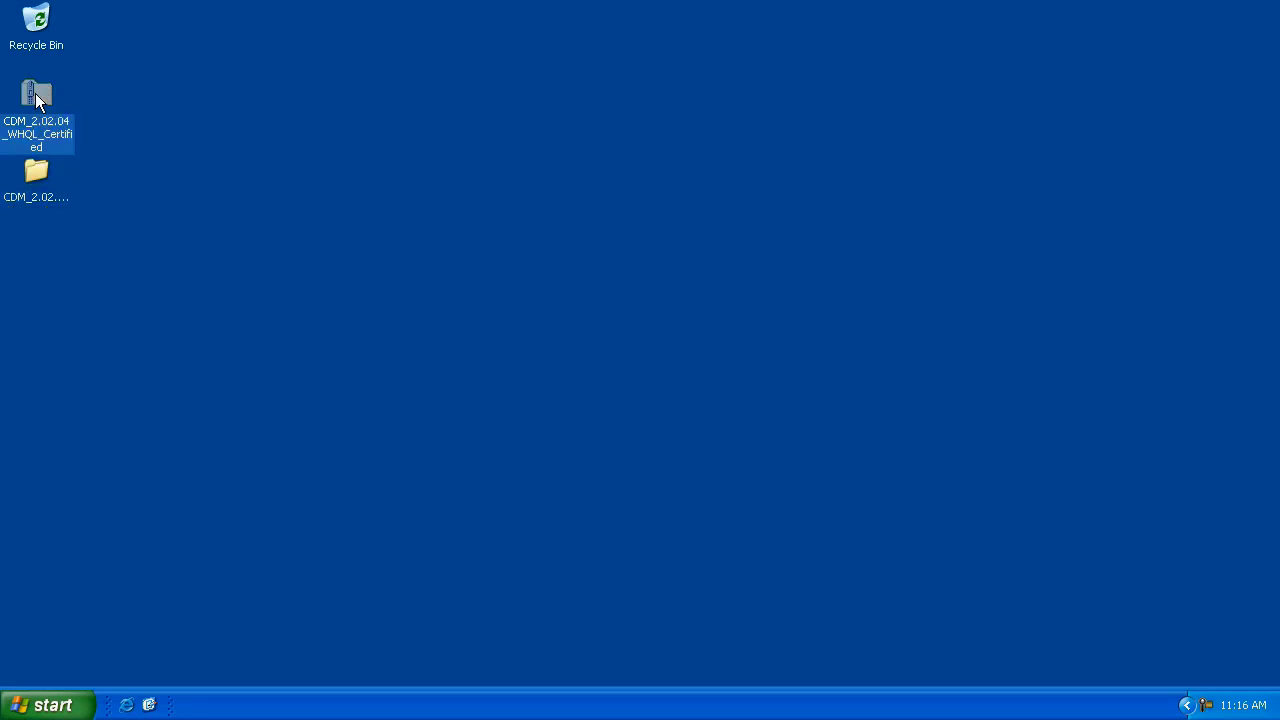
pyautogui.rightClick(35, 93)
pyautogui.click(76, 293)
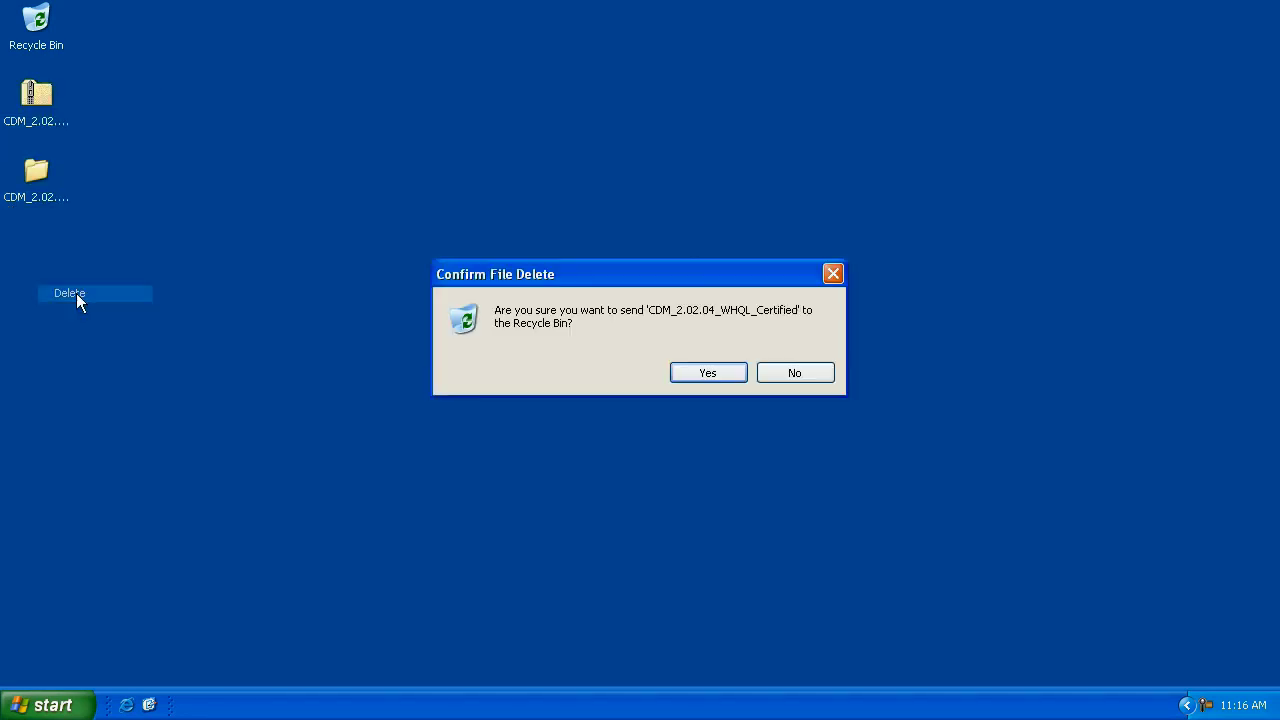
pyautogui.click(705, 373)
pyautogui.moveTo(35, 168); pyautogui.dragTo(37, 84)
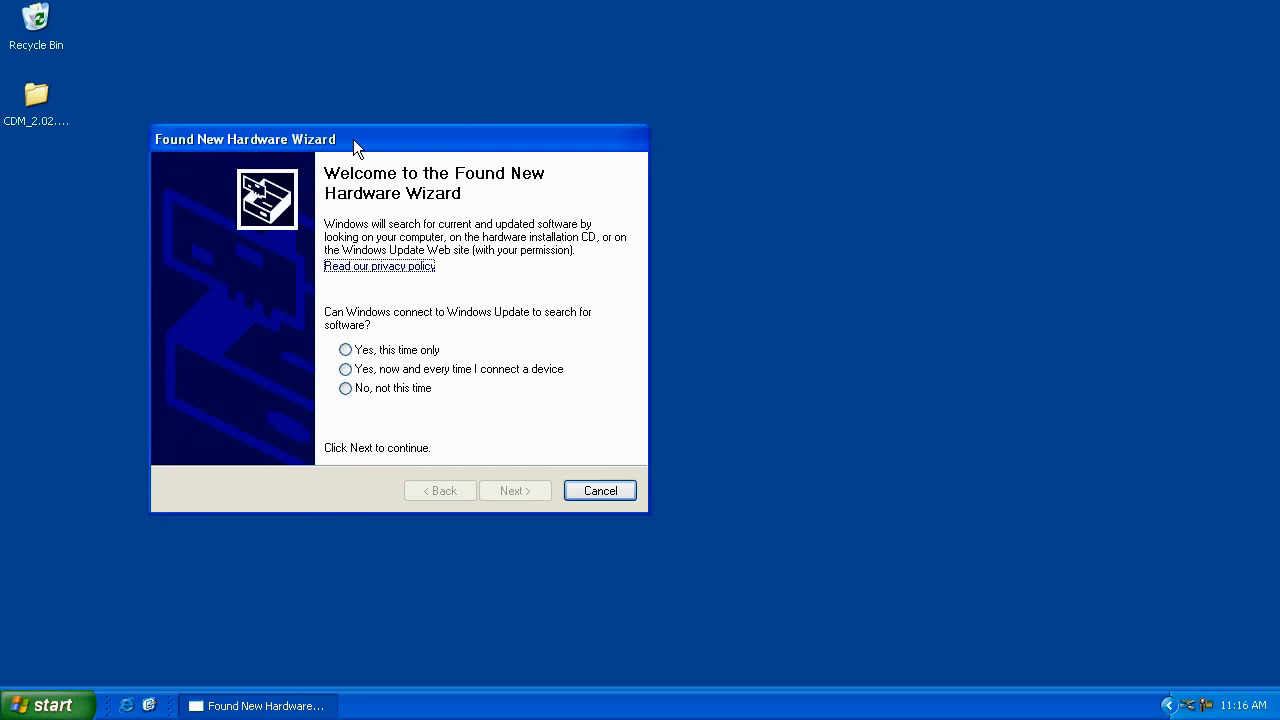
# Decline the Windows Update search with "No, not this time" and choose to install from a list or specific location
pyautogui.click(385, 390)
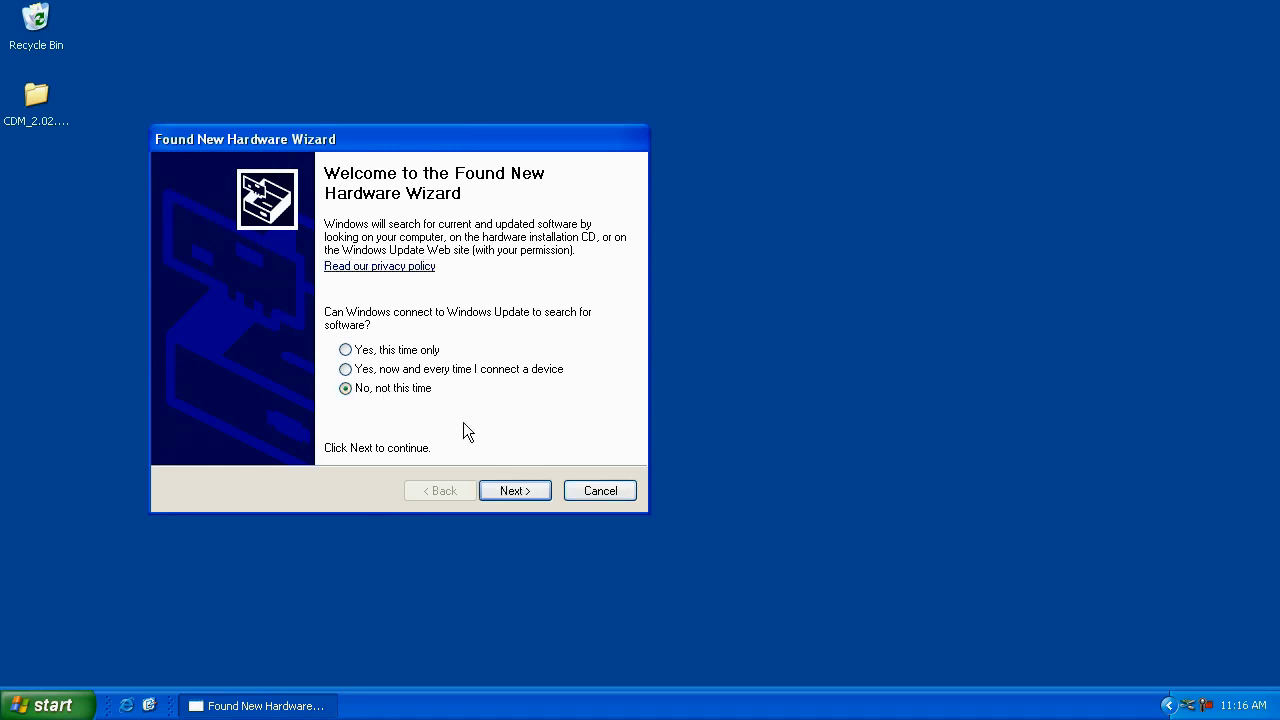
pyautogui.click(519, 491)
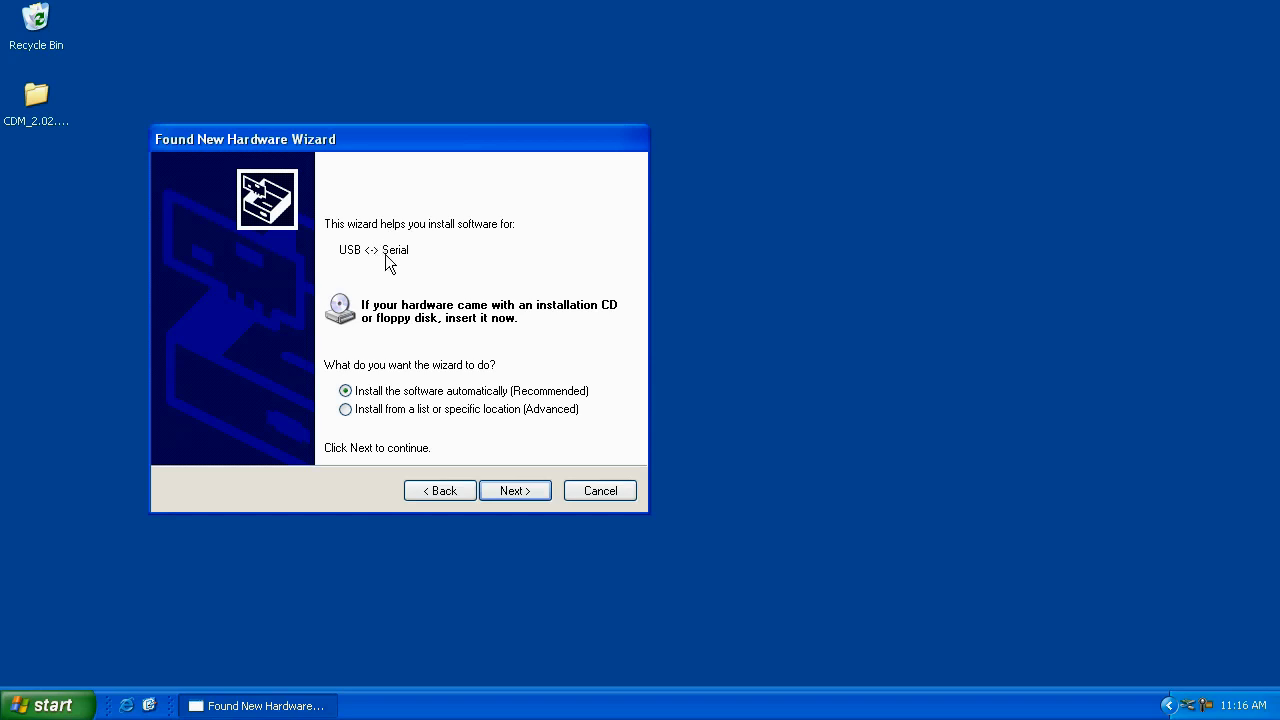
pyautogui.click(449, 417)
pyautogui.click(524, 490)
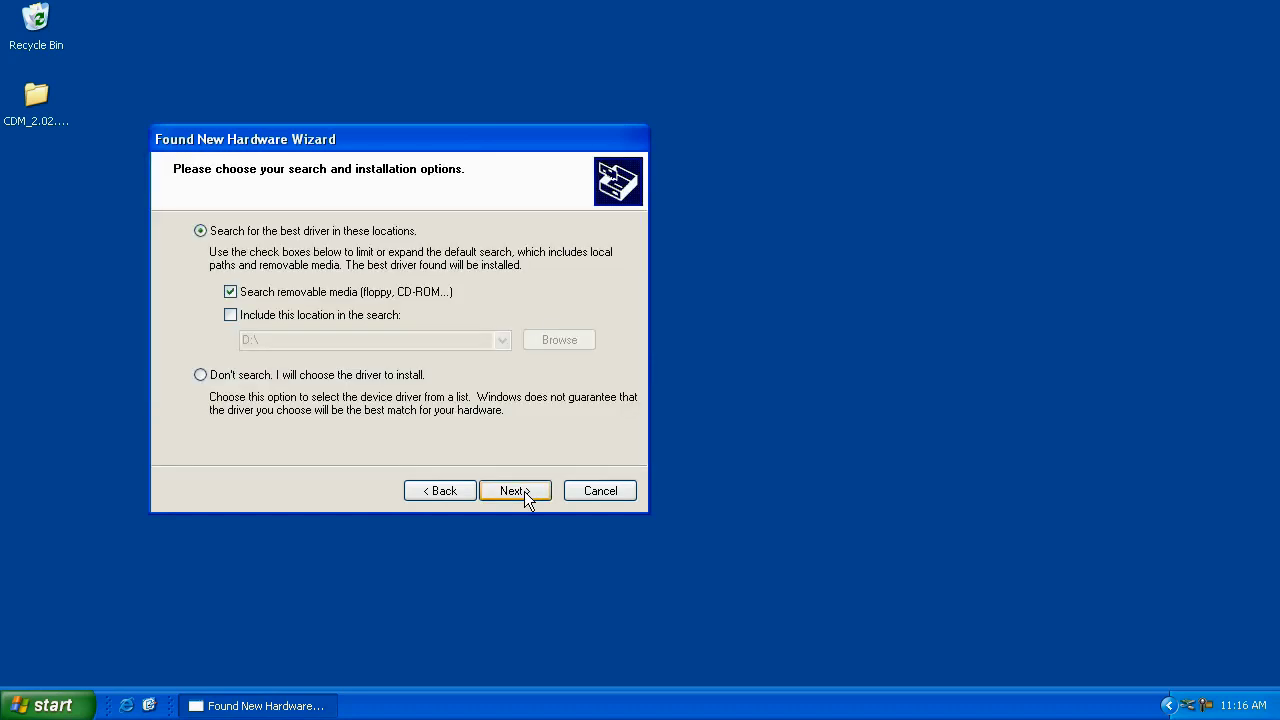
# Install the driver from the "CDM 2.02.04 WHQL Certified" subfolder, excluding removable media from the search, and finish the wizard
pyautogui.click(230, 315)
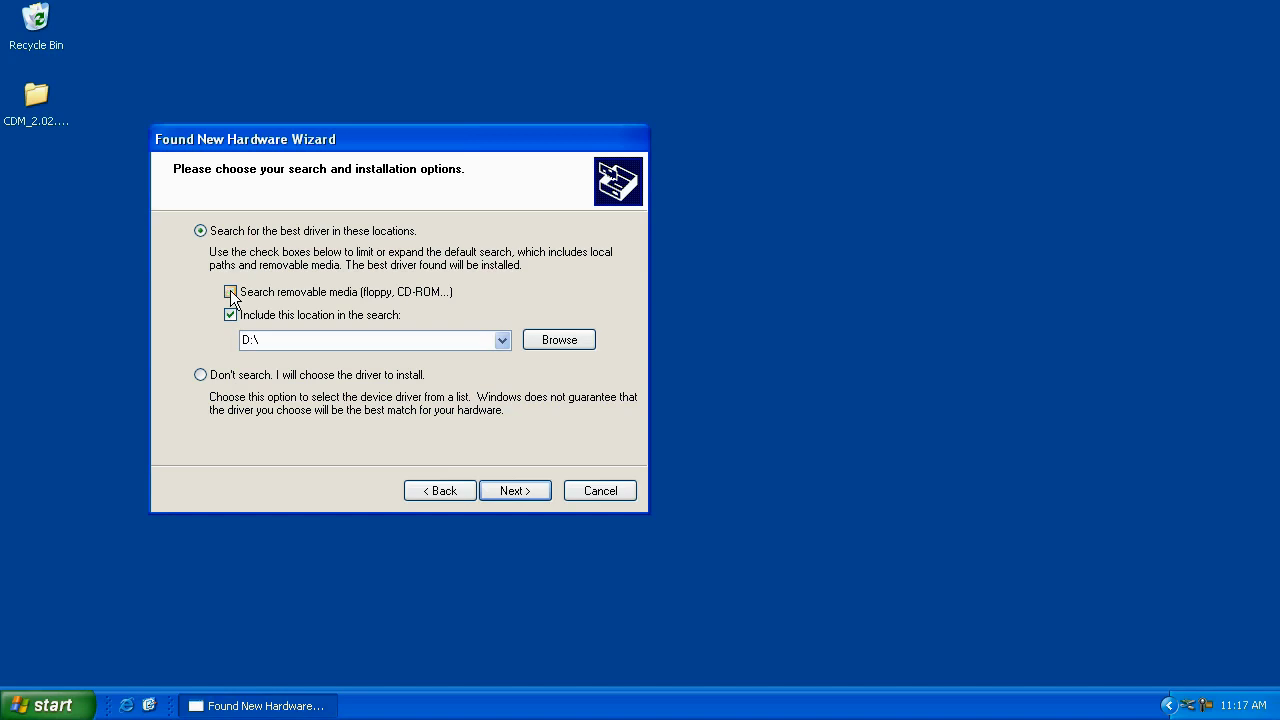
pyautogui.click(559, 340)
pyautogui.moveTo(765, 330); pyautogui.dragTo(765, 377)
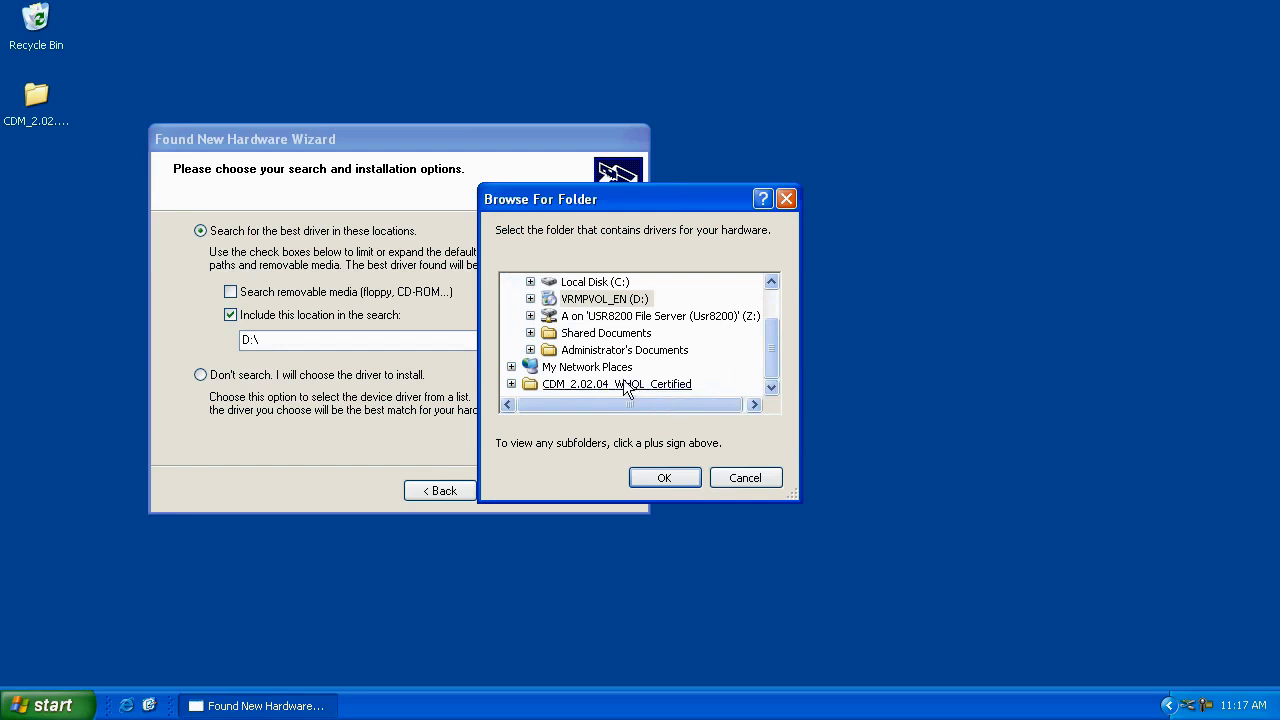
pyautogui.click(511, 384)
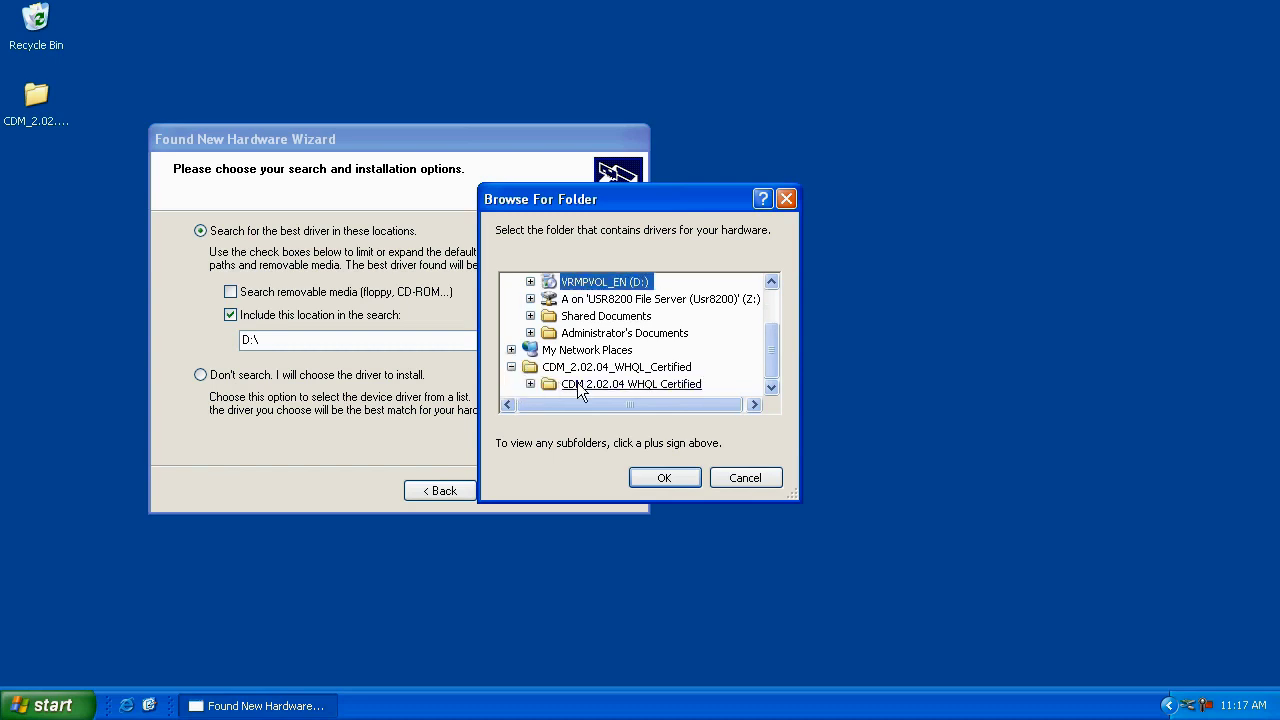
pyautogui.doubleClick(640, 385)
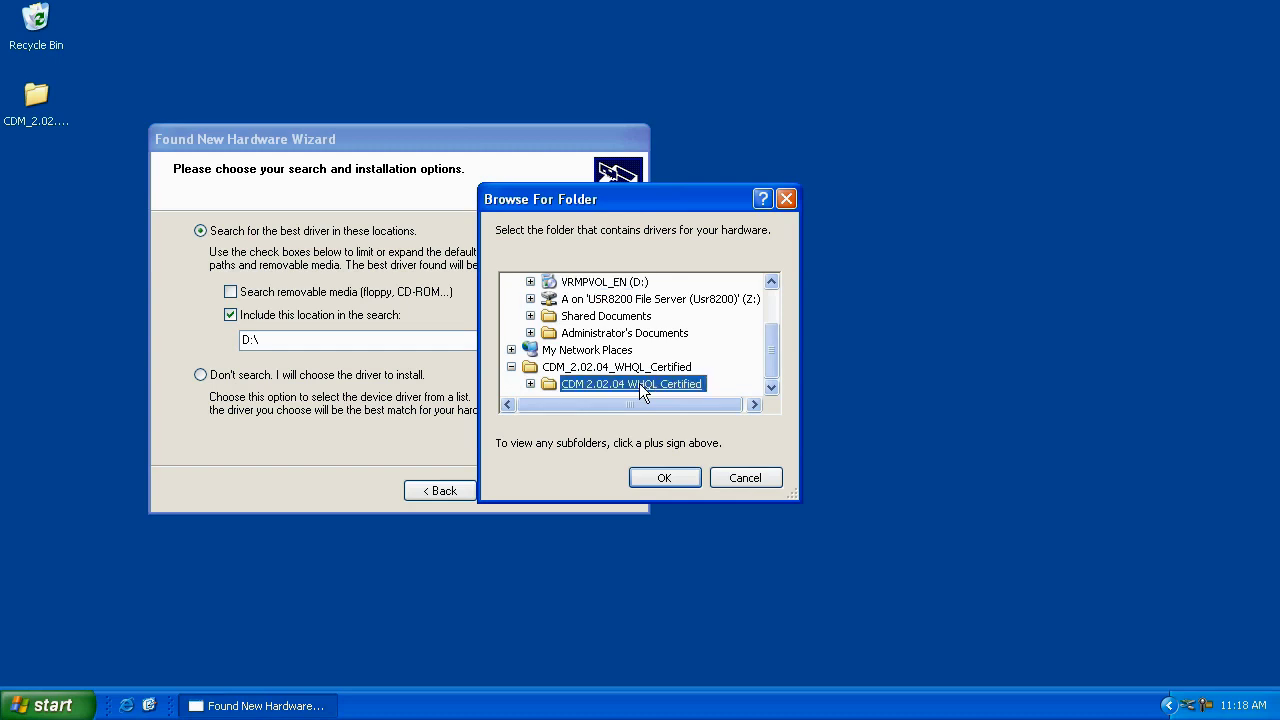
pyautogui.click(665, 479)
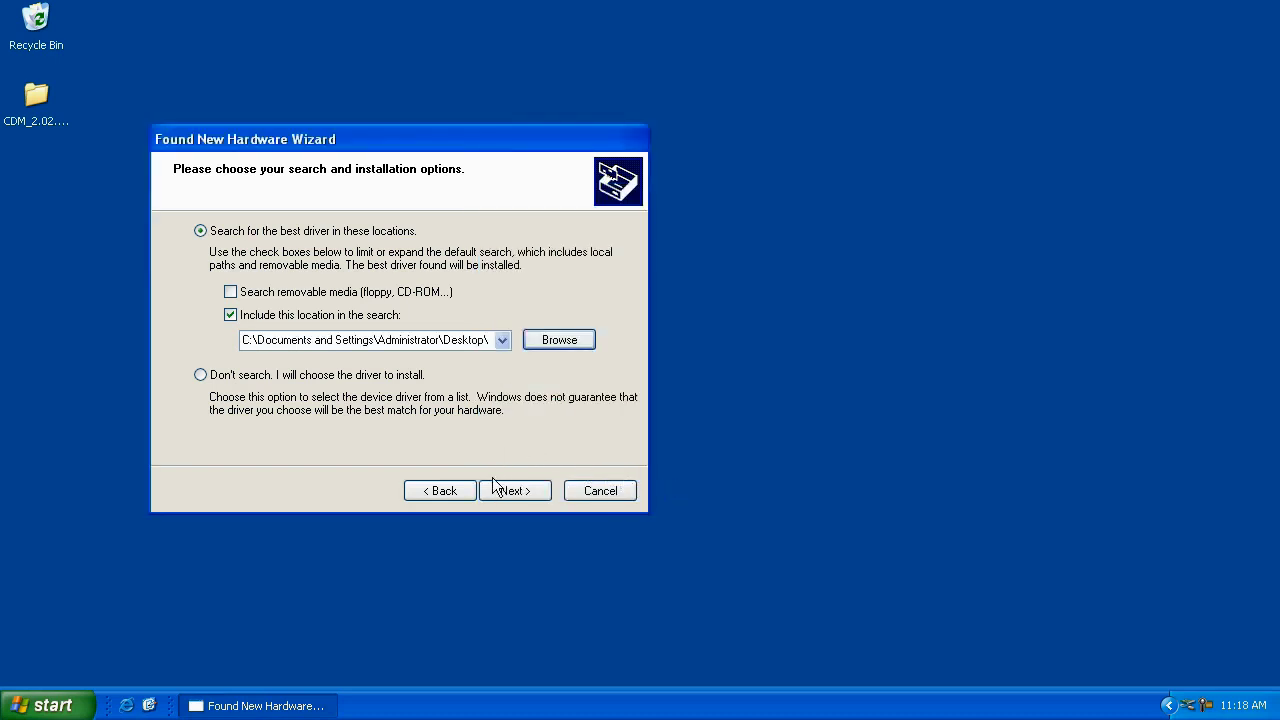
pyautogui.click(524, 492)
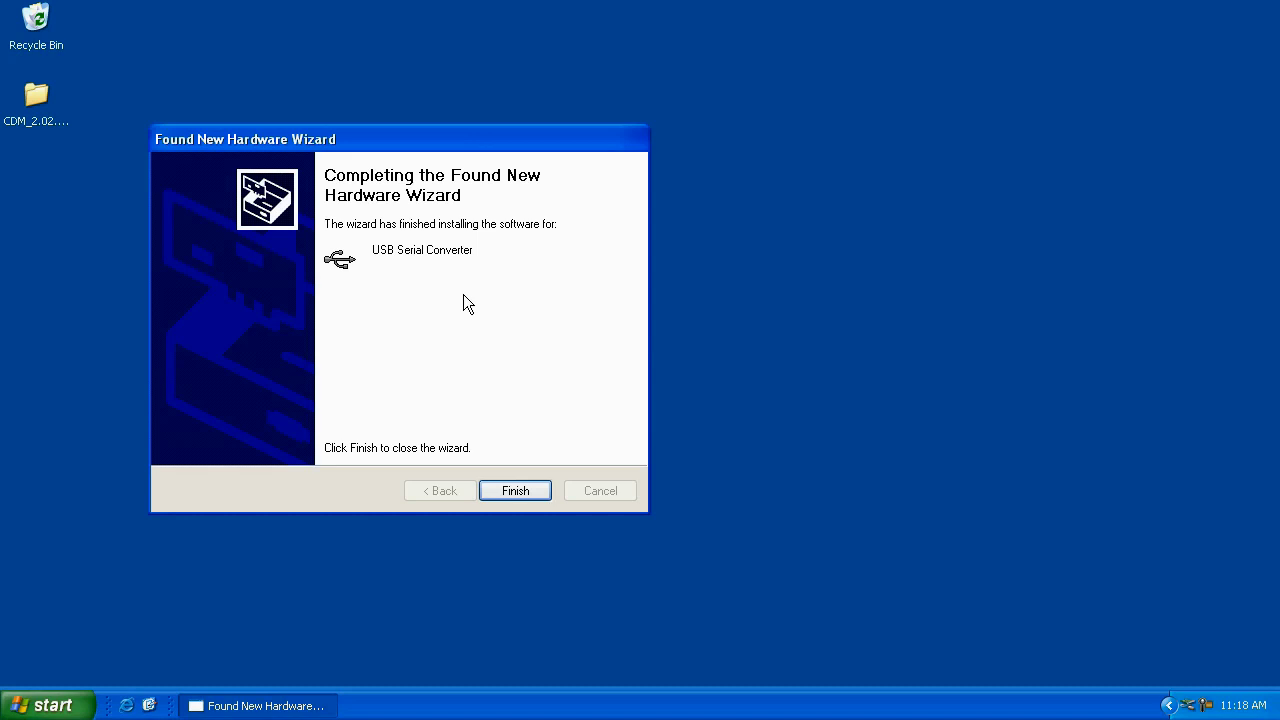
pyautogui.click(516, 491)
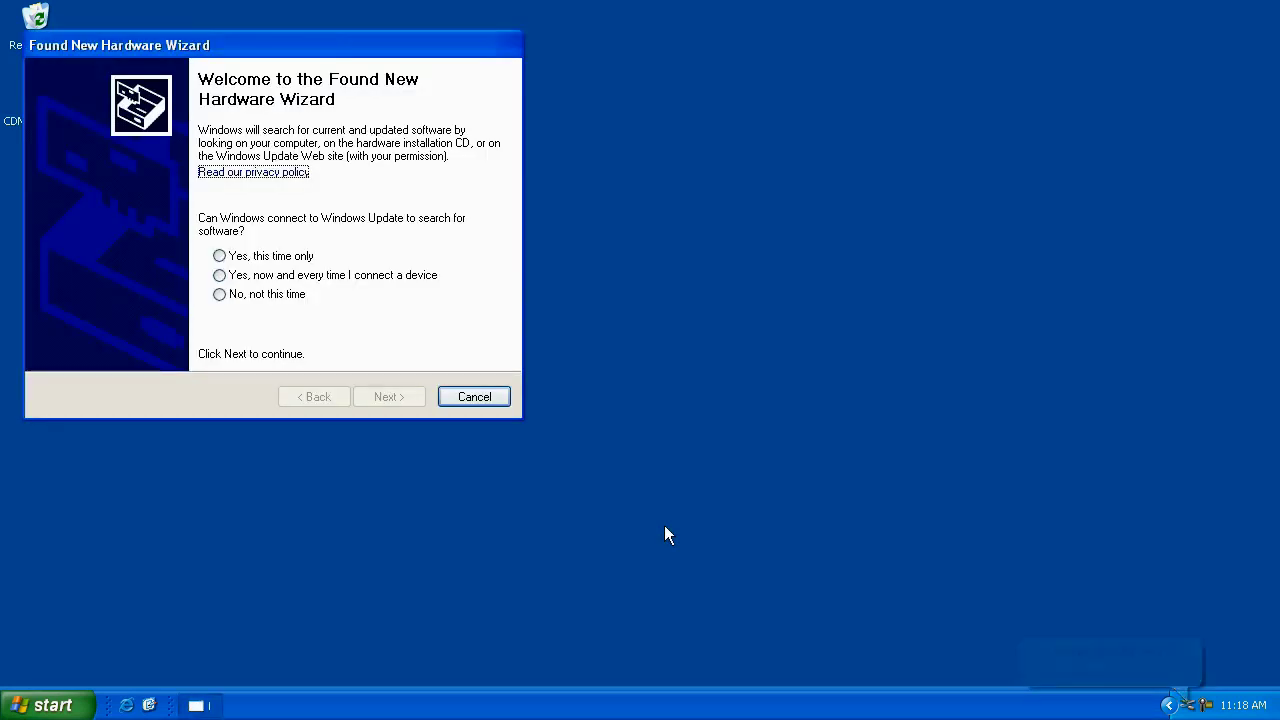
# For the USB Serial Port, decline the Windows Update search with "No, not this time" and choose to install from a list or specific location
pyautogui.moveTo(390, 50); pyautogui.dragTo(528, 116)
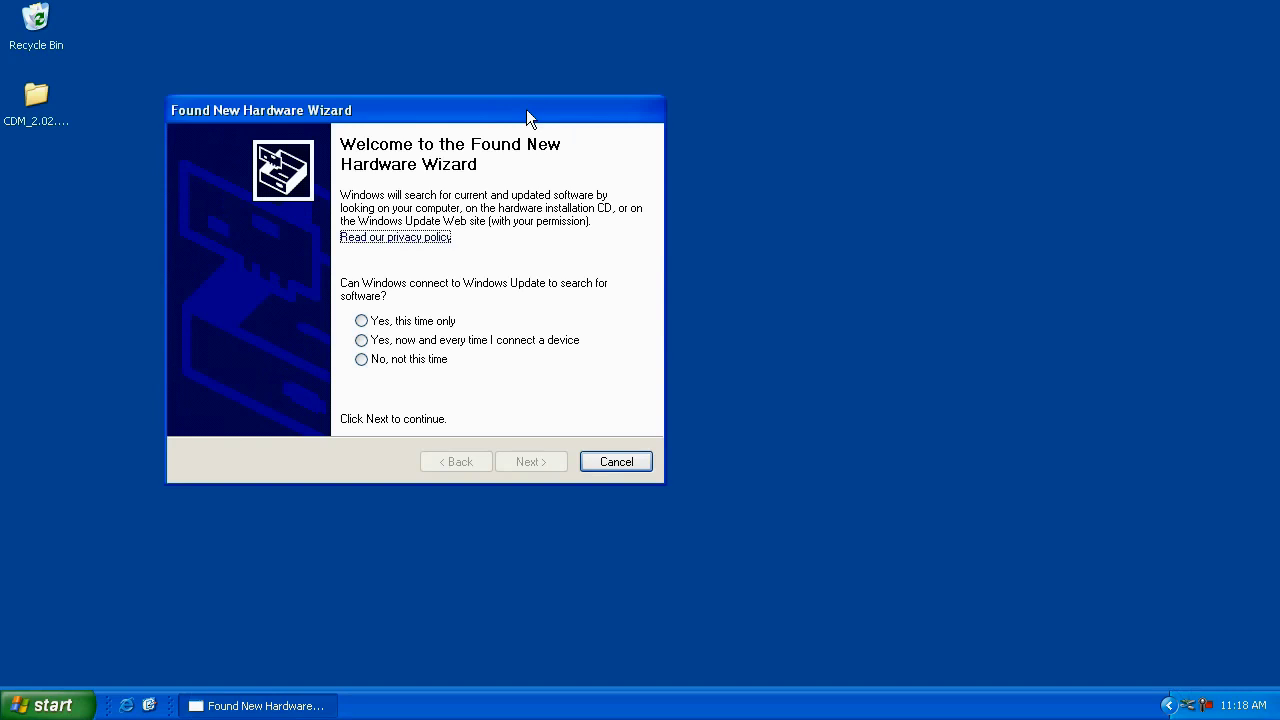
pyautogui.click(412, 362)
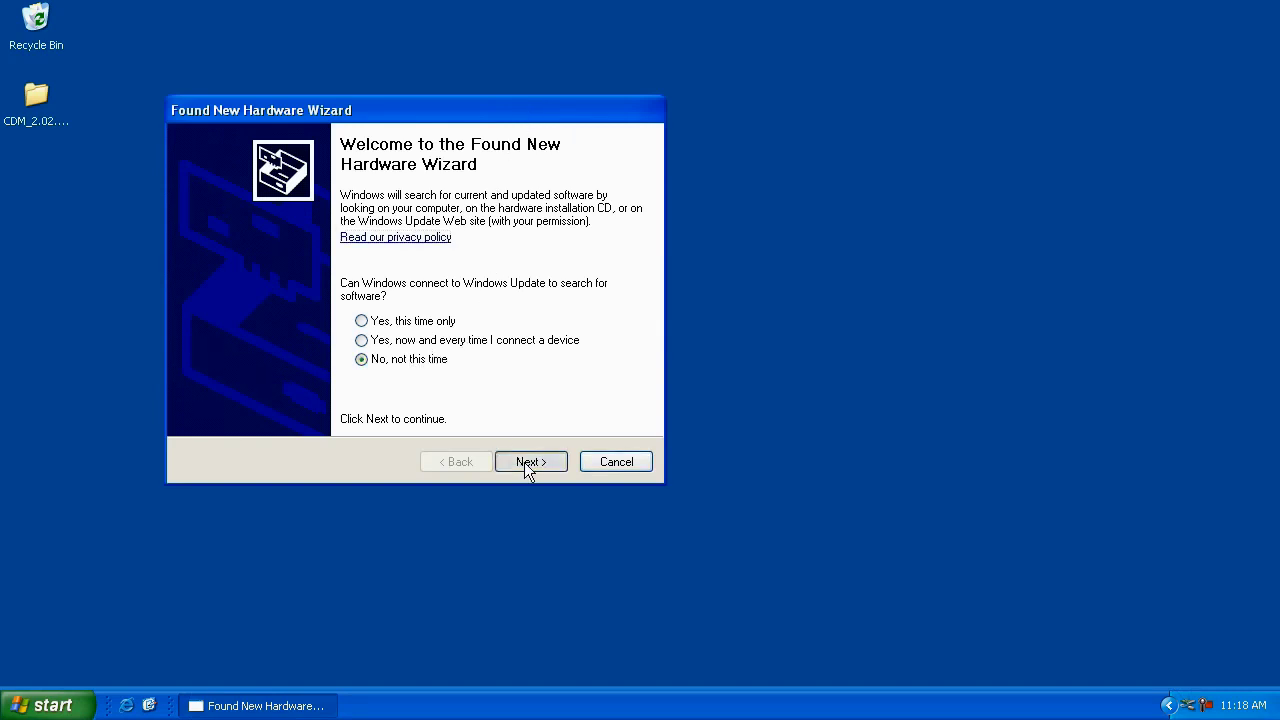
pyautogui.click(527, 462)
pyautogui.click(412, 382)
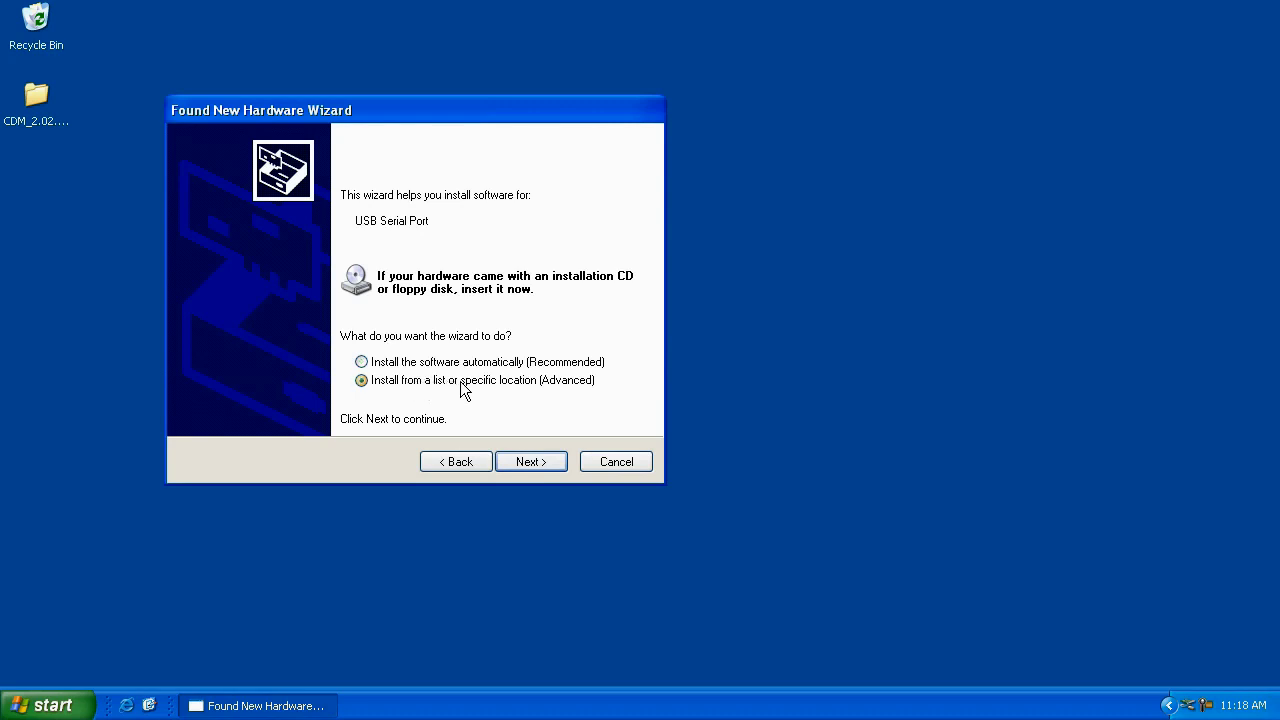
pyautogui.click(535, 461)
# Install the USB Serial Port driver from the "CDM 2.02.04 WHQL Certified" subfolder inside CDM_2.02.04_WHQL_Certified and finish the wizard
pyautogui.click(384, 308)
pyautogui.hotkey('ctrl', 'v')
pyautogui.click(441, 314)
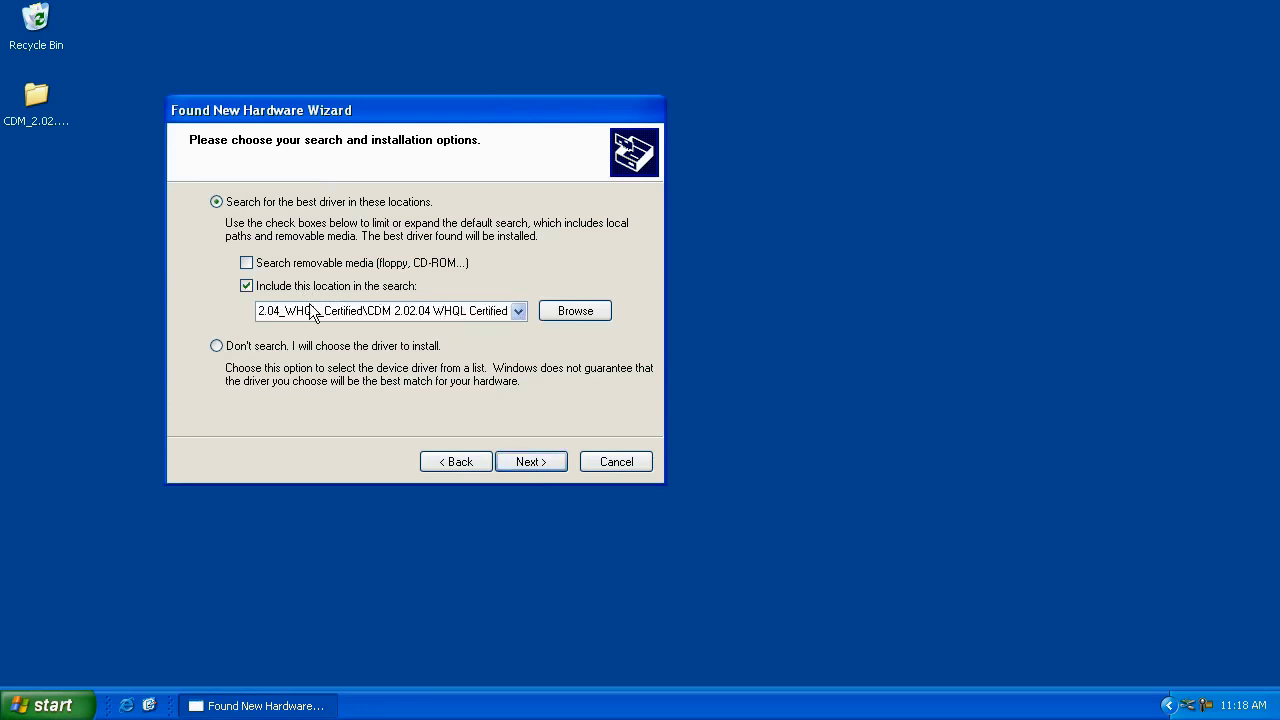
pyautogui.click(565, 312)
pyautogui.doubleClick(608, 368)
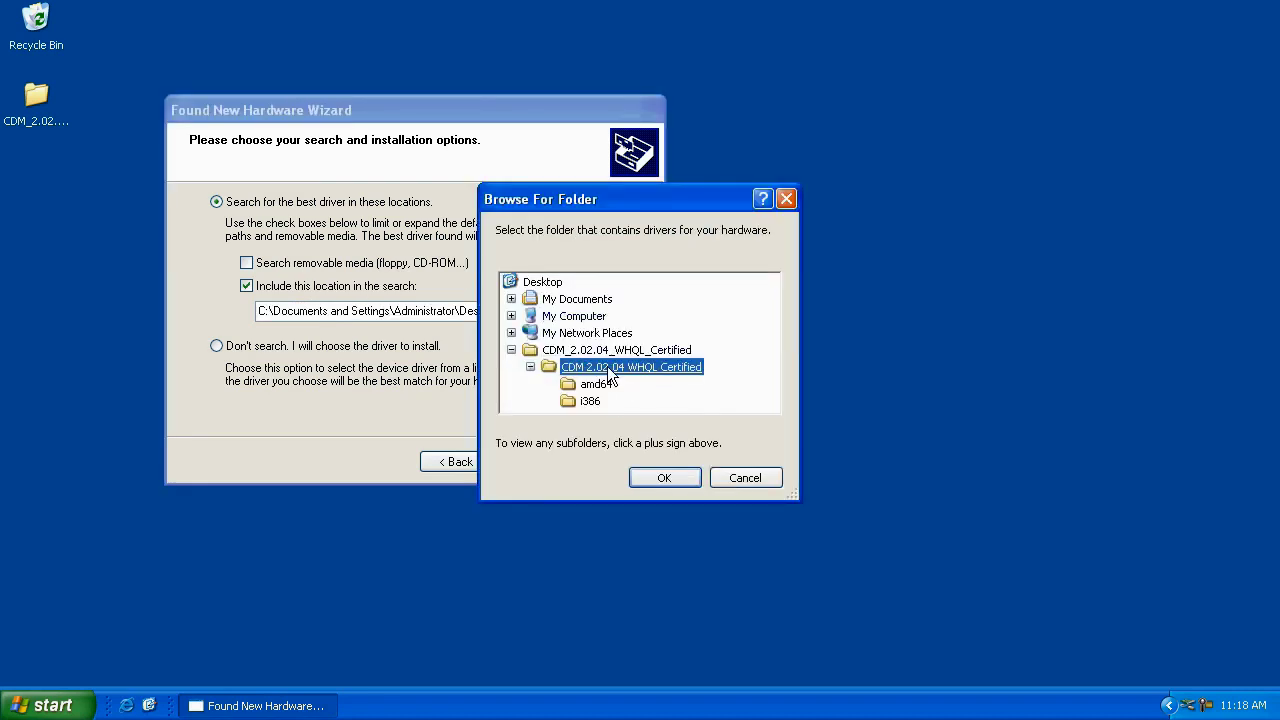
pyautogui.click(667, 478)
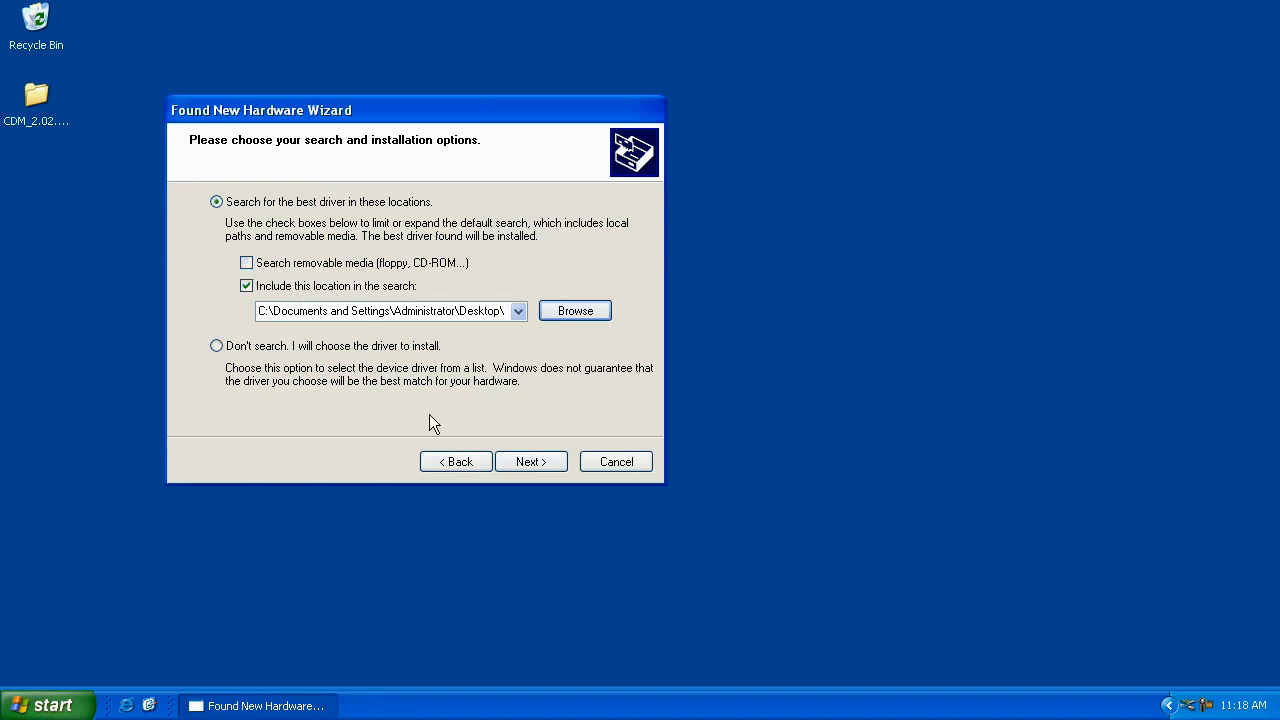
pyautogui.click(526, 458)
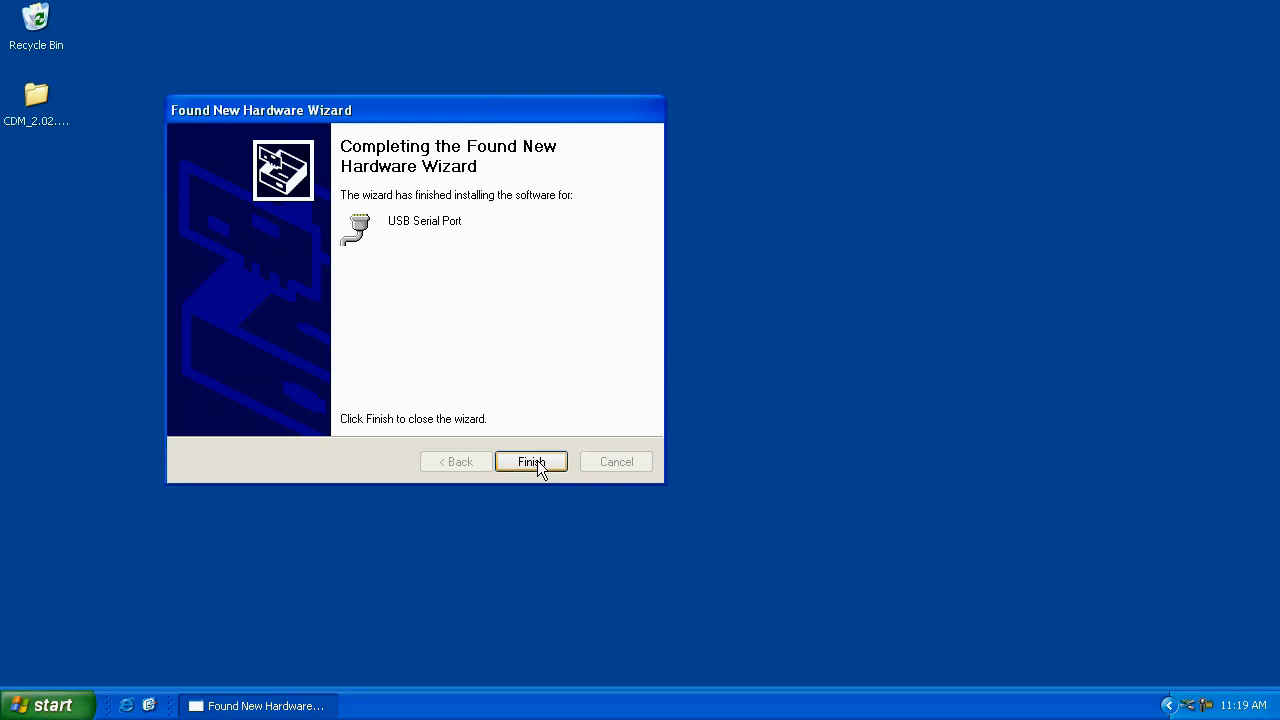
pyautogui.click(533, 461)
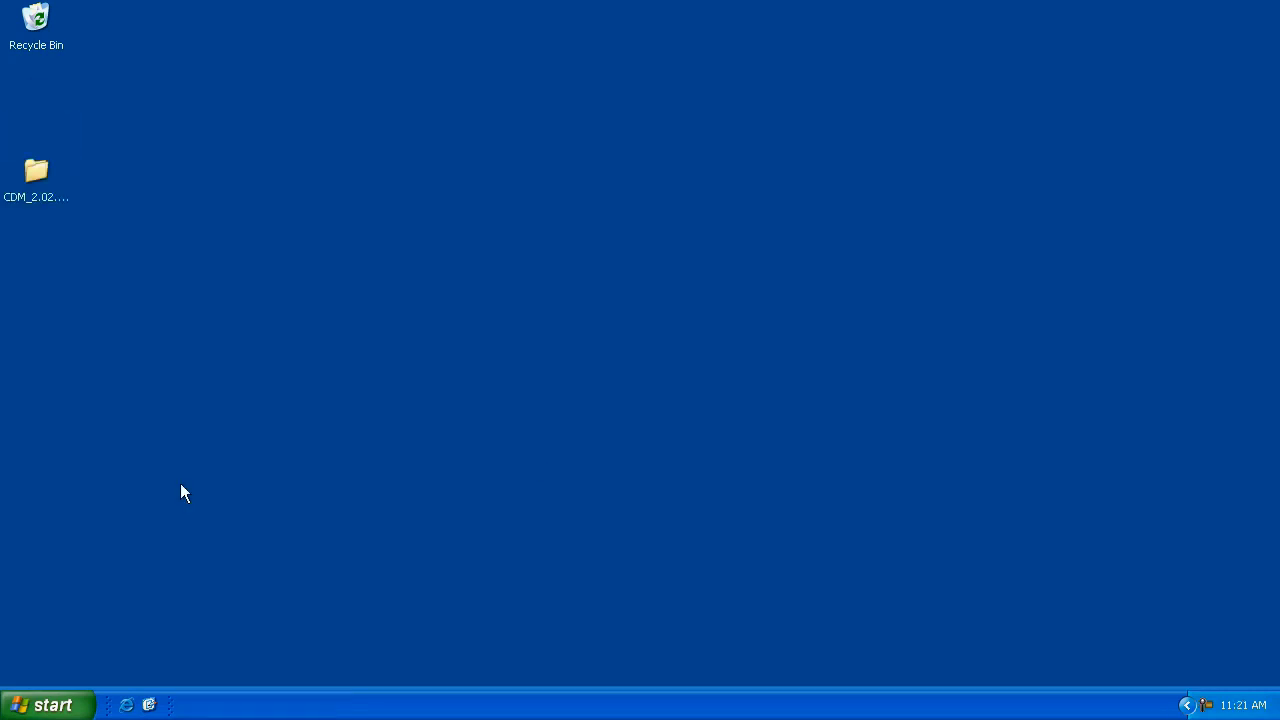
# Open Device Manager from the hardware settings of My Computer's system properties
pyautogui.click(48, 708)
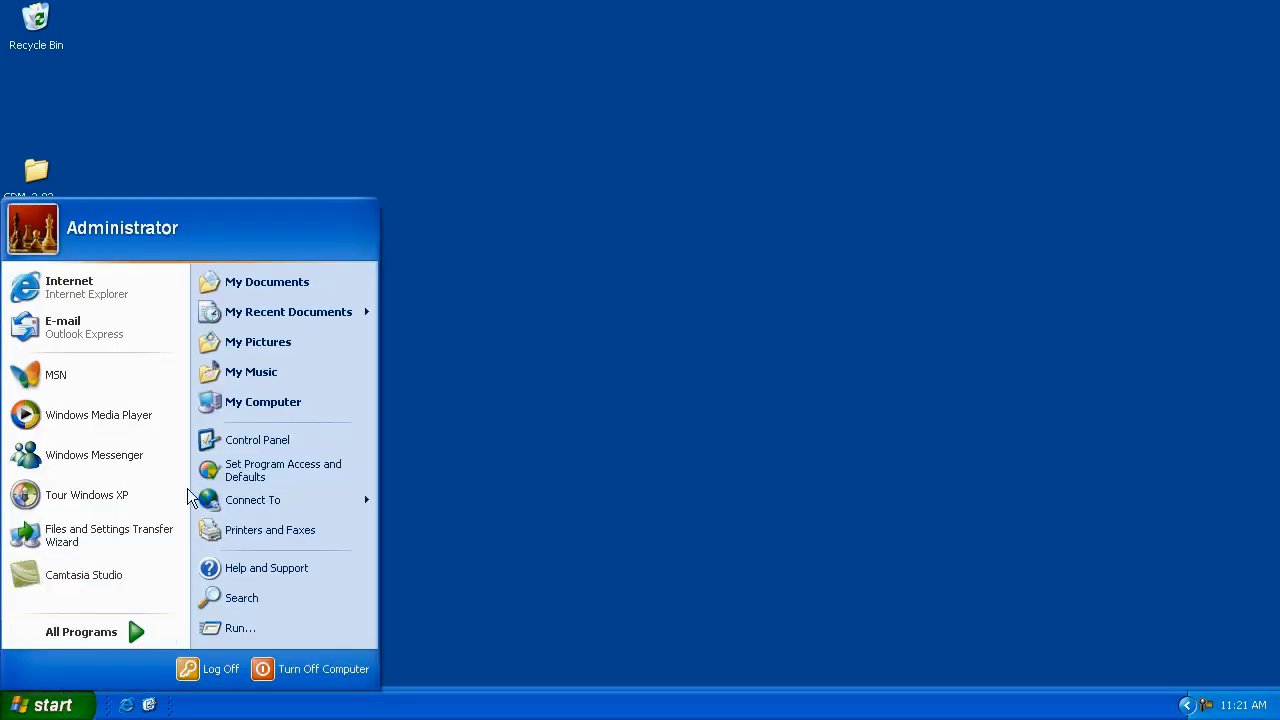
pyautogui.rightClick(266, 402)
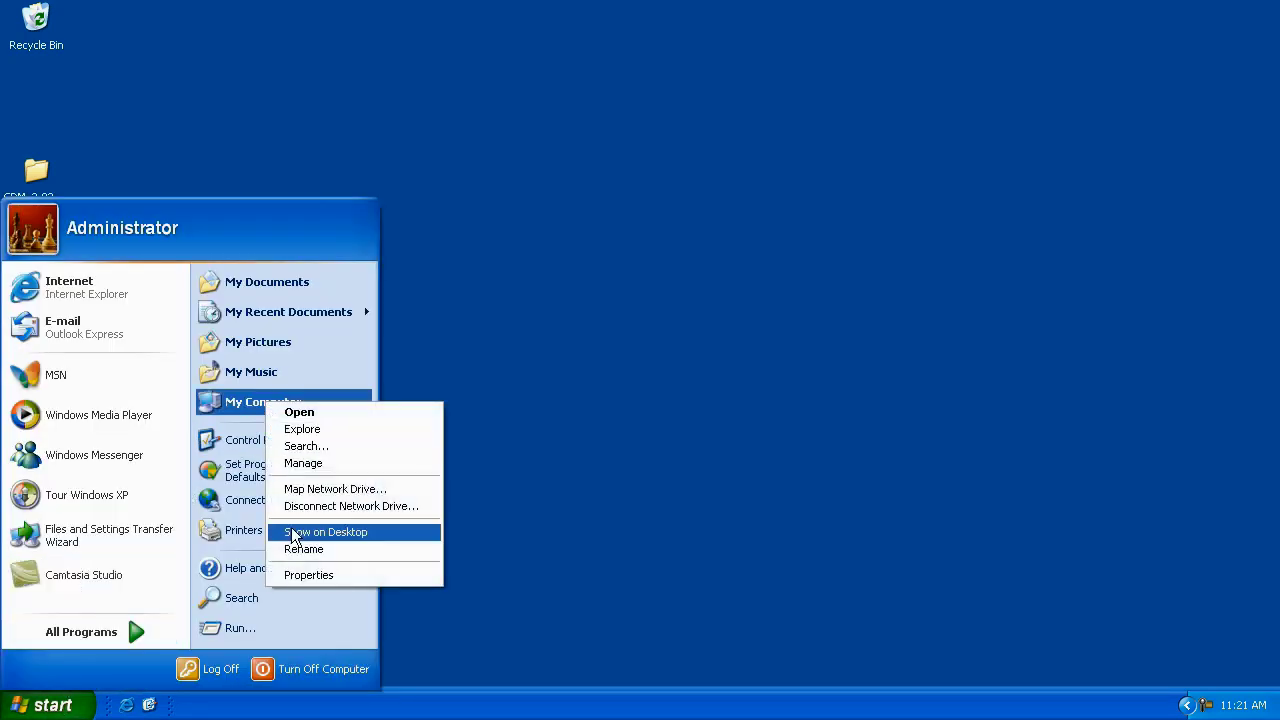
pyautogui.click(301, 576)
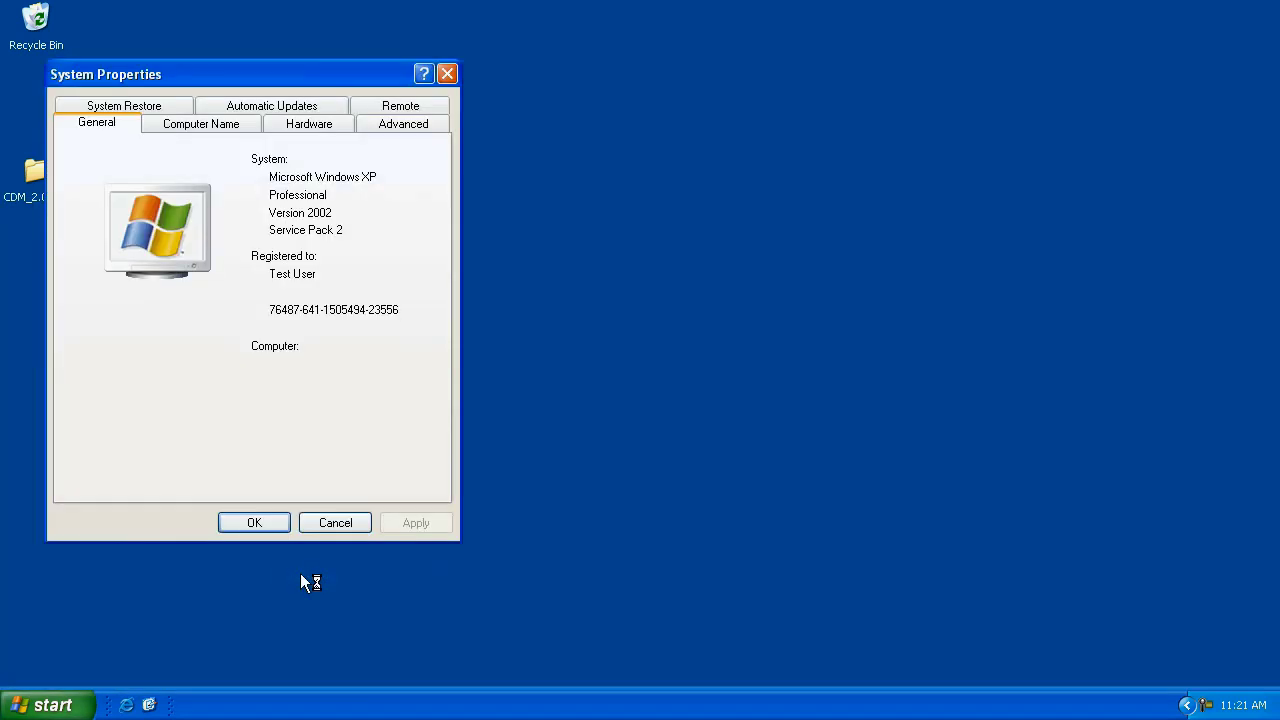
pyautogui.click(313, 128)
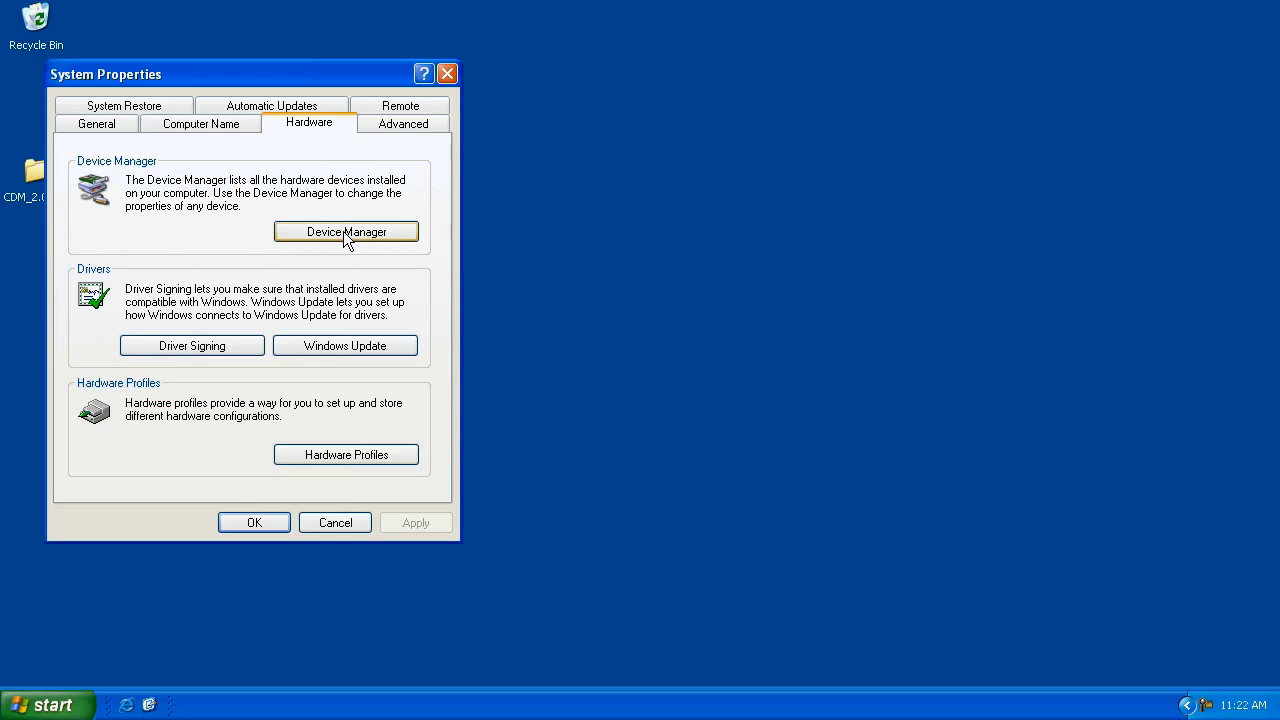
pyautogui.click(344, 231)
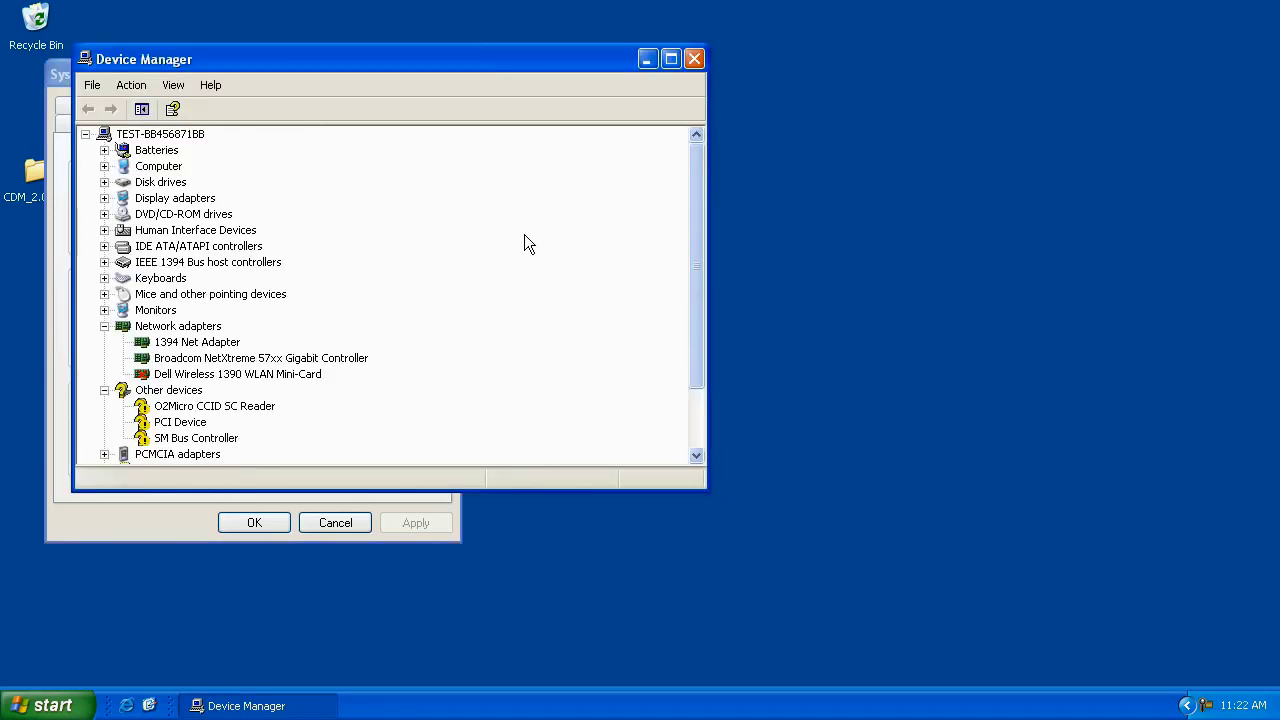
# Find the USB Serial Converter under Universal Serial Bus controllers, then close Device Manager and System Properties
pyautogui.moveTo(693, 204); pyautogui.dragTo(692, 266)
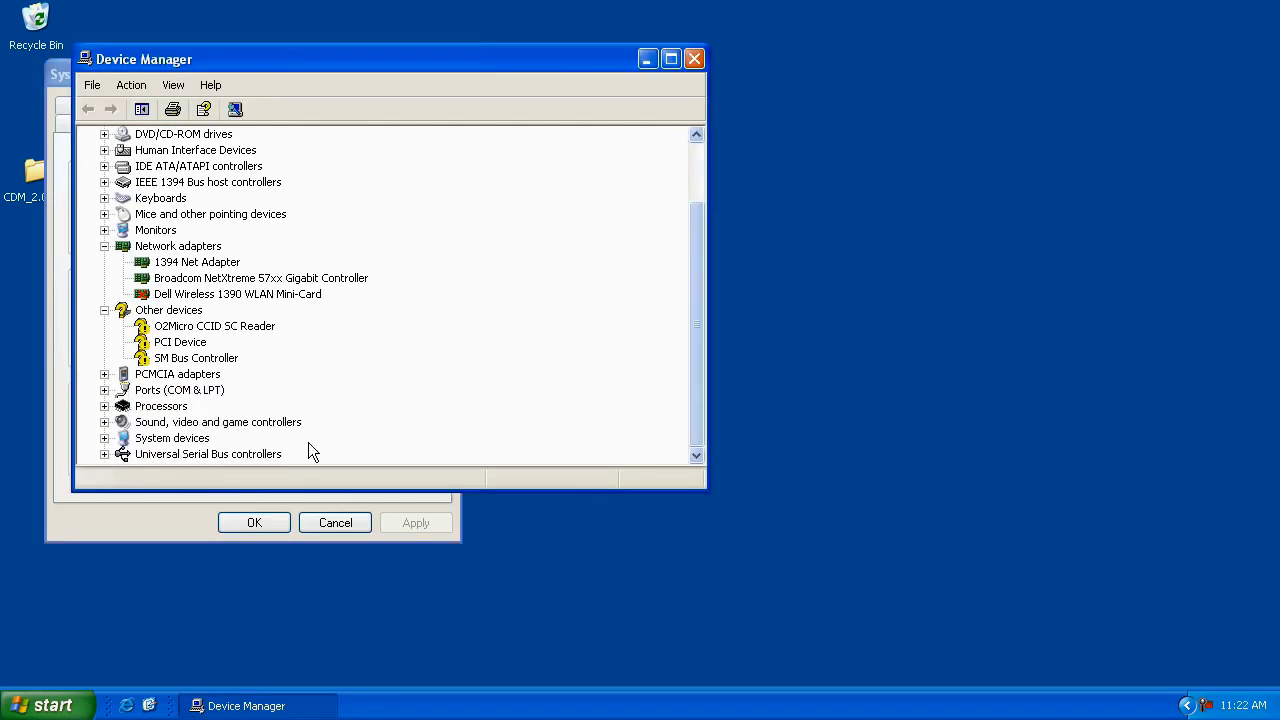
pyautogui.click(104, 454)
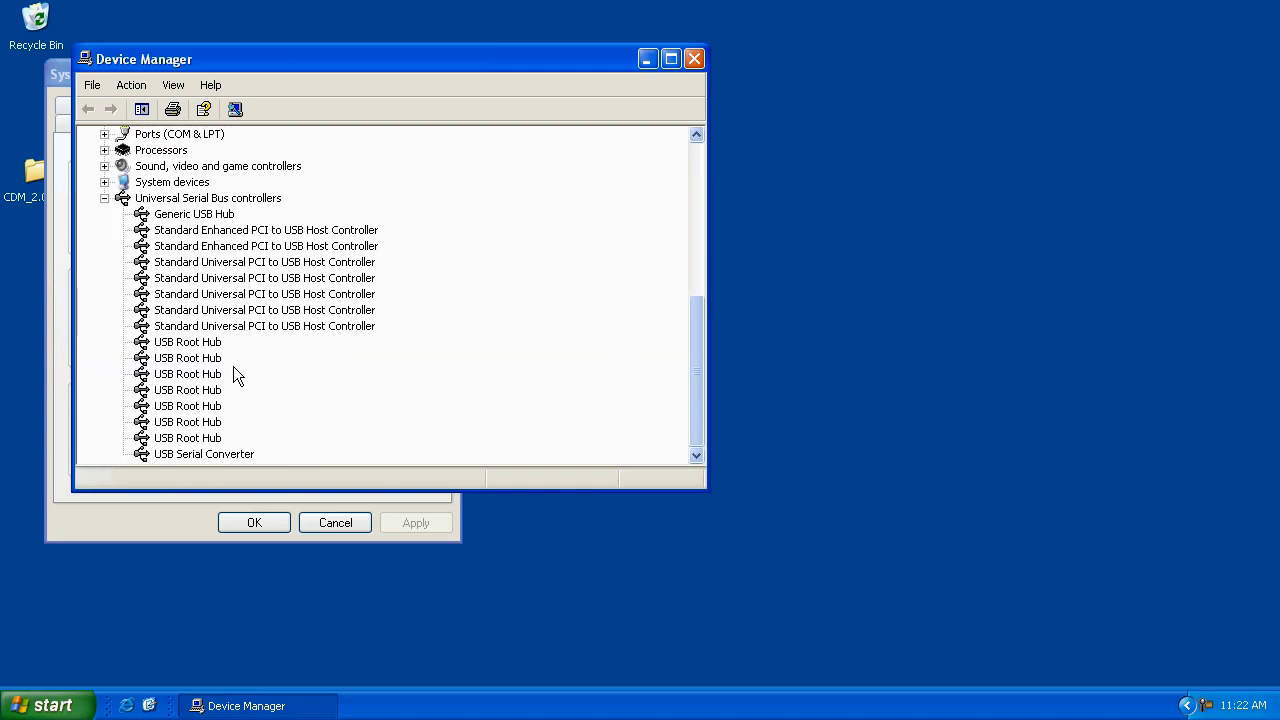
pyautogui.click(192, 454)
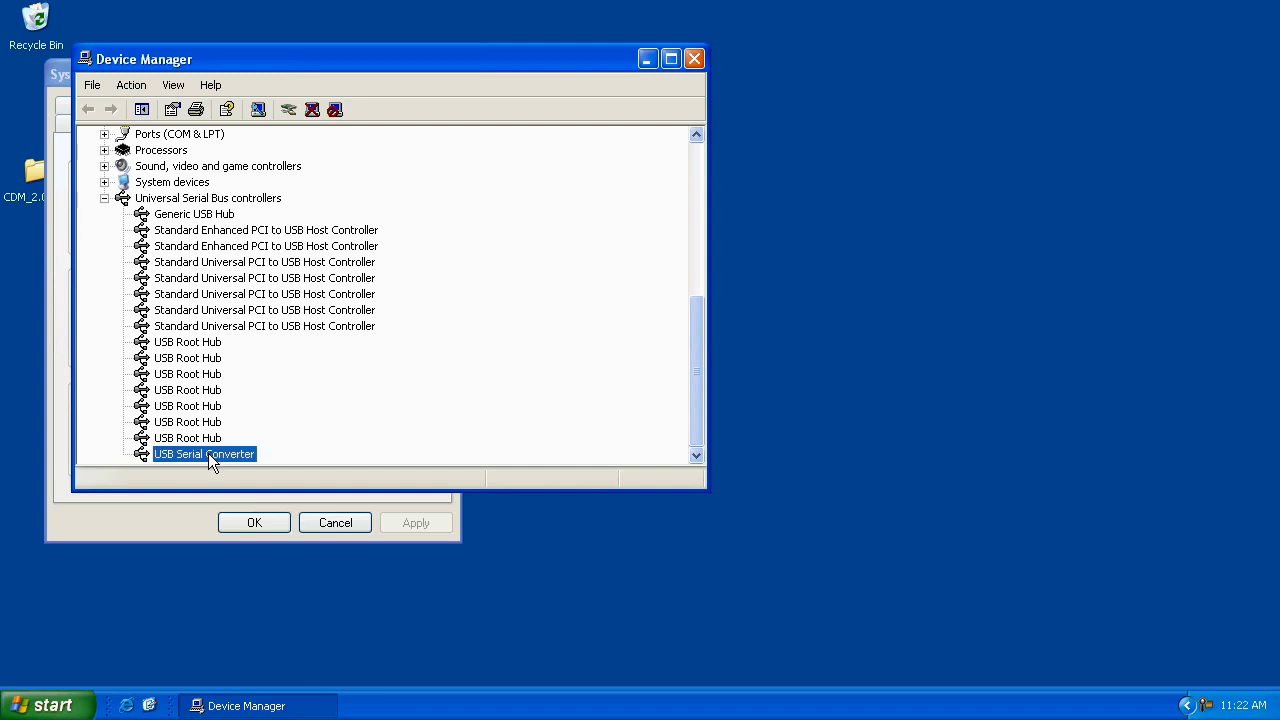
pyautogui.click(691, 58)
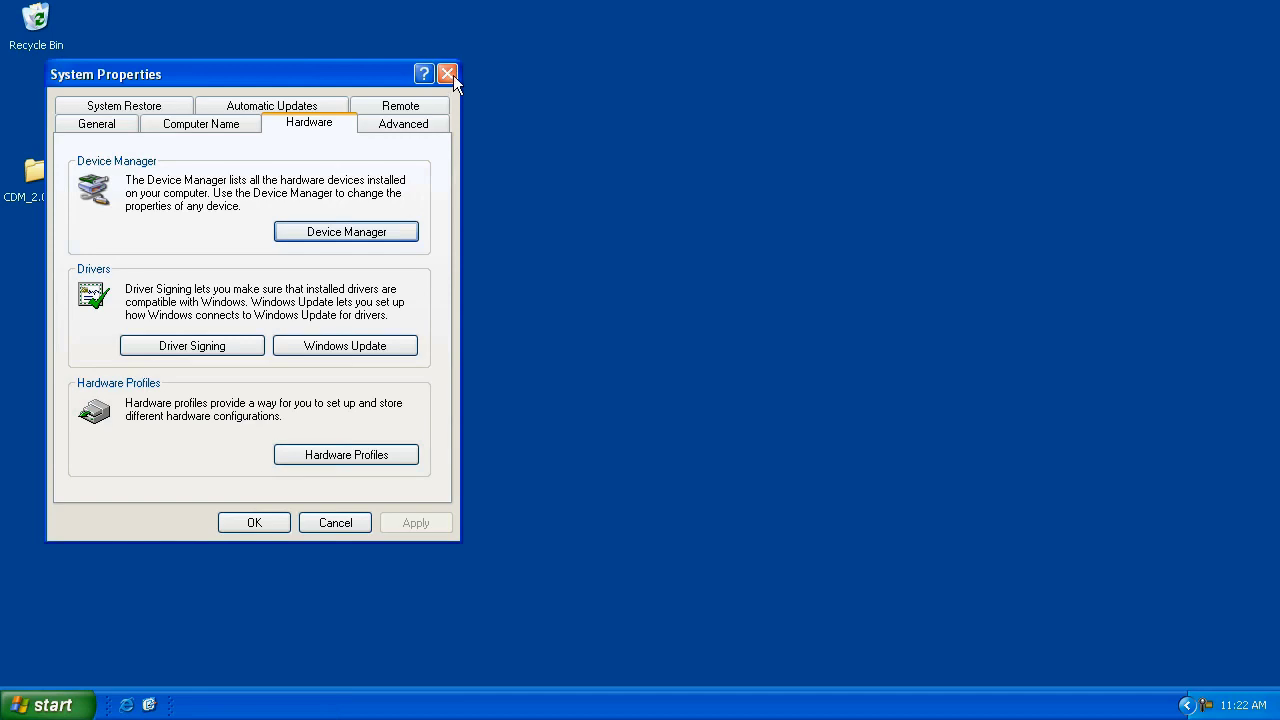
pyautogui.click(449, 74)
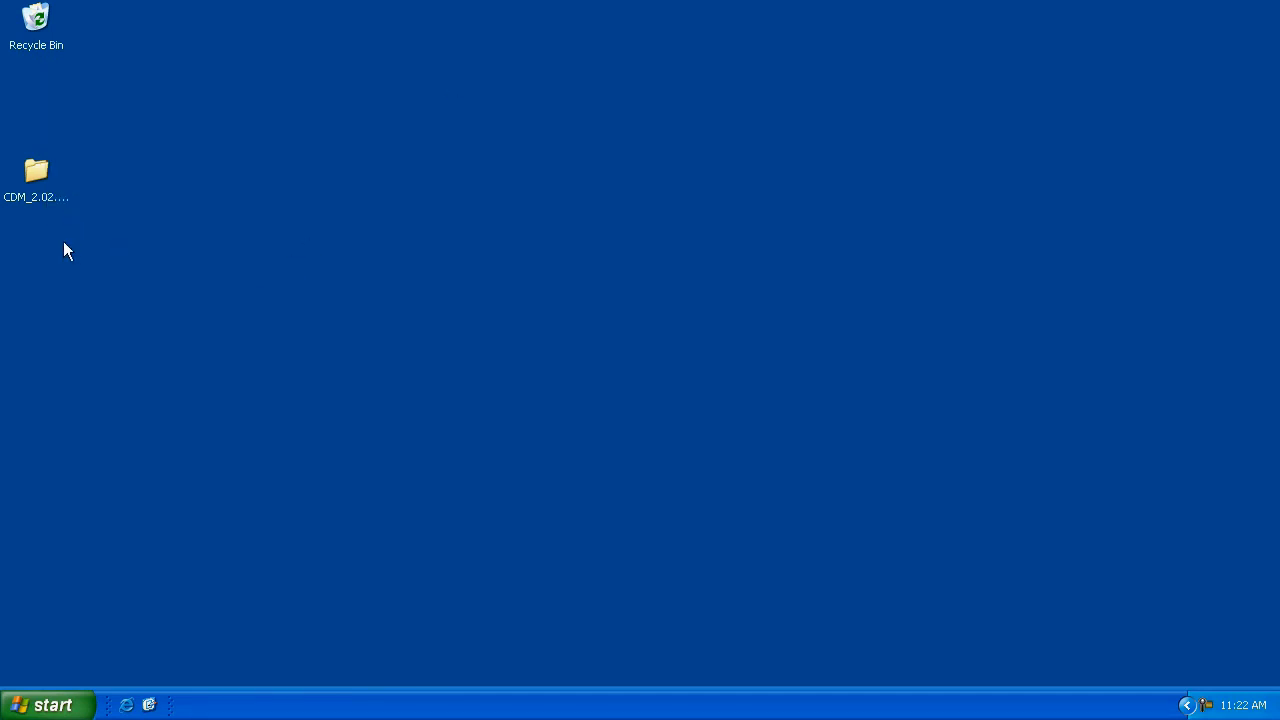
# Move the extracted CDM_2.02.04_WHQL_Certified folder from the desktop to the Recycle Bin
pyautogui.click(35, 178)
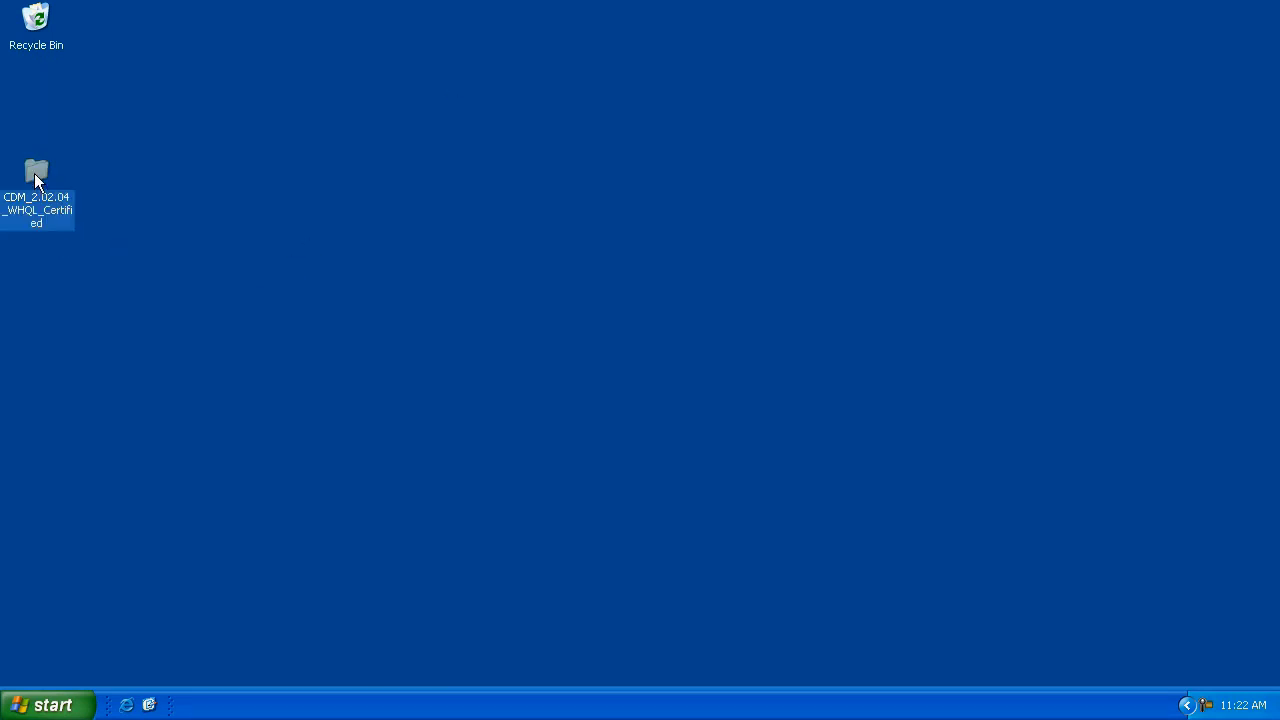
pyautogui.moveTo(35, 178); pyautogui.dragTo(35, 28)
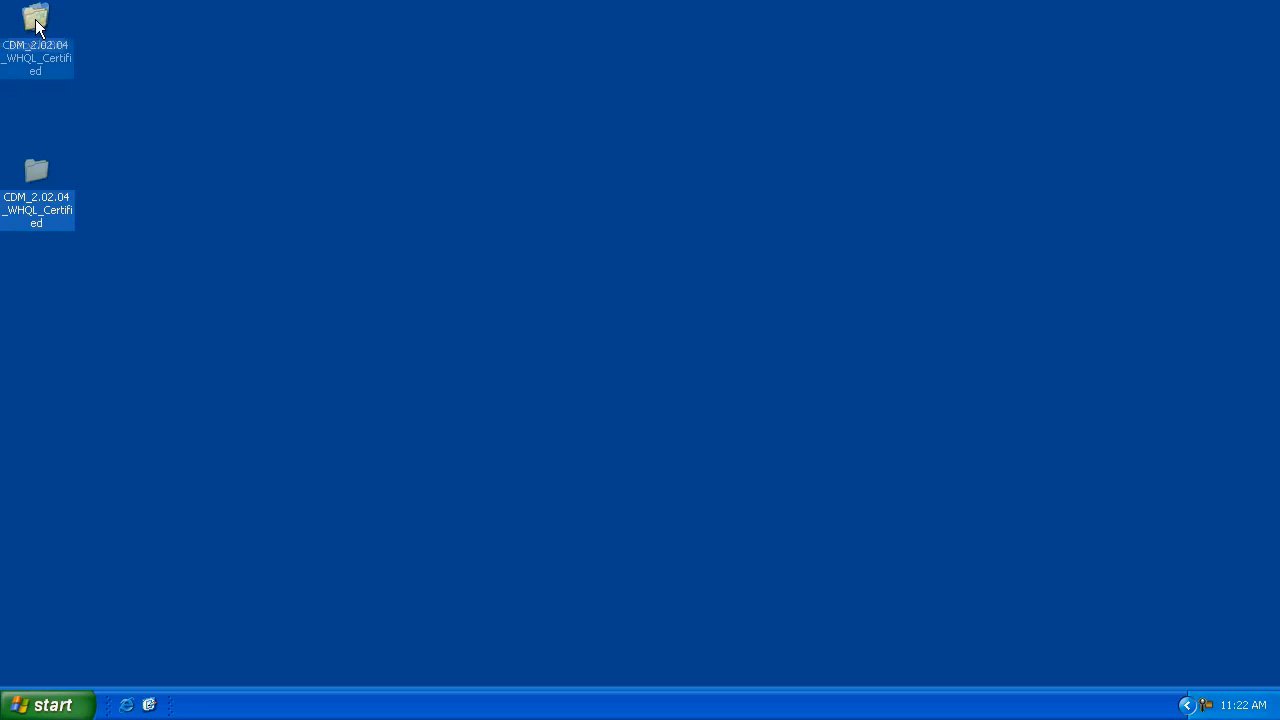